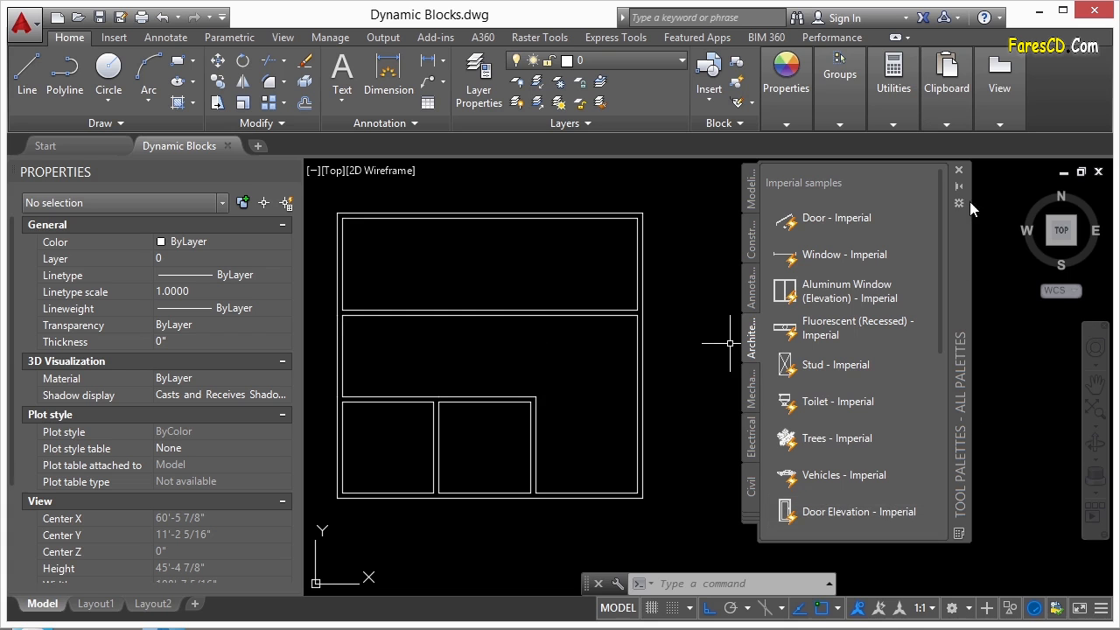
Close and reopen the tool palettes, and display the Architectural palette
{"action": "left_click", "coordinate": [959, 170]}
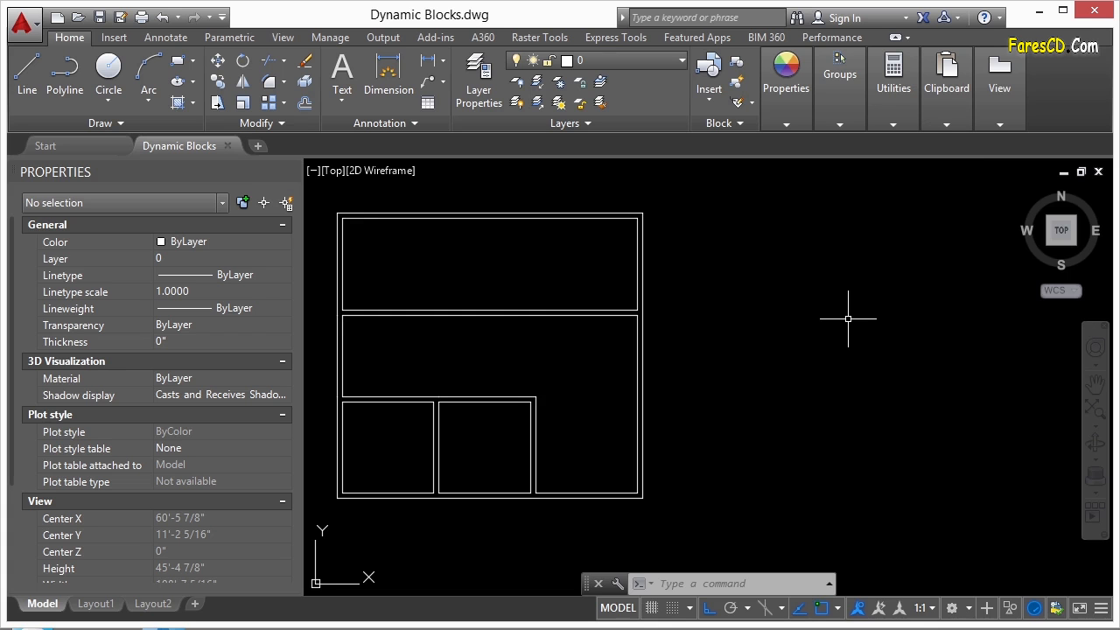
{"action": "key", "text": "ctrl+3"}
{"action": "left_click", "coordinate": [756, 293]}
{"action": "left_click", "coordinate": [750, 392]}
{"action": "left_click", "coordinate": [750, 340]}
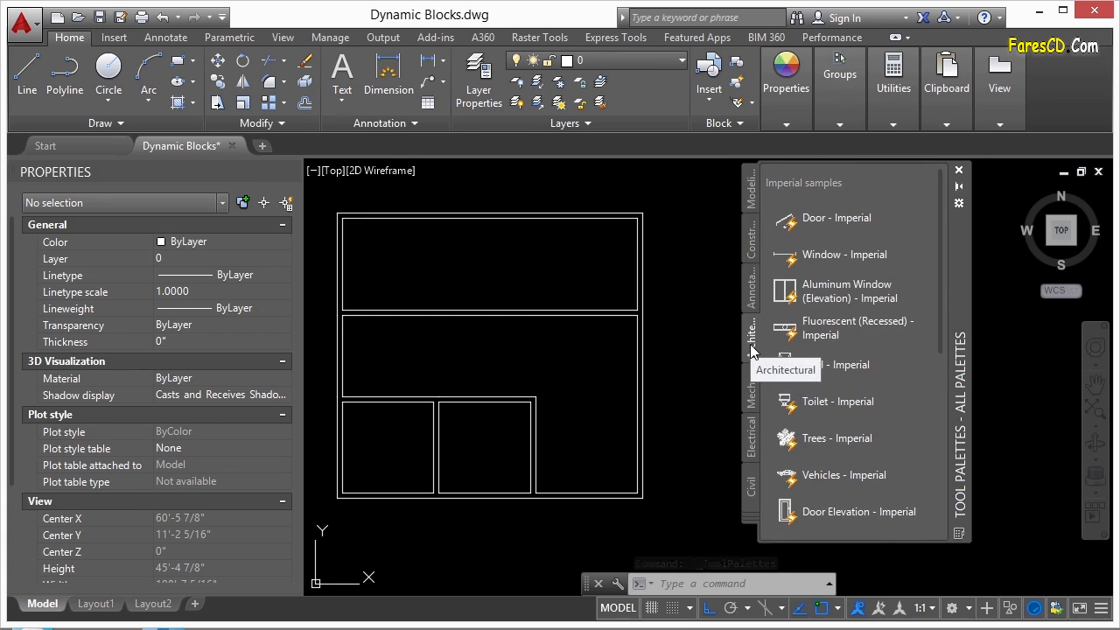
Insert a Door - Imperial block on the upper wall of the lower-left small room using the Nearest snap
{"action": "left_click", "coordinate": [807, 227]}
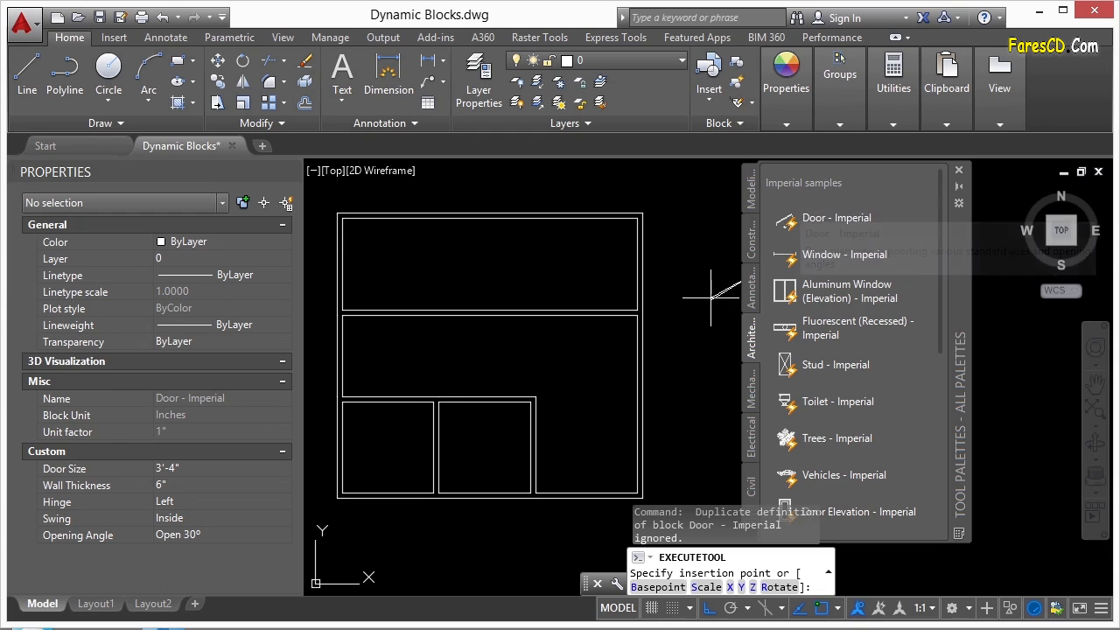
{"action": "type", "text": "nea"}
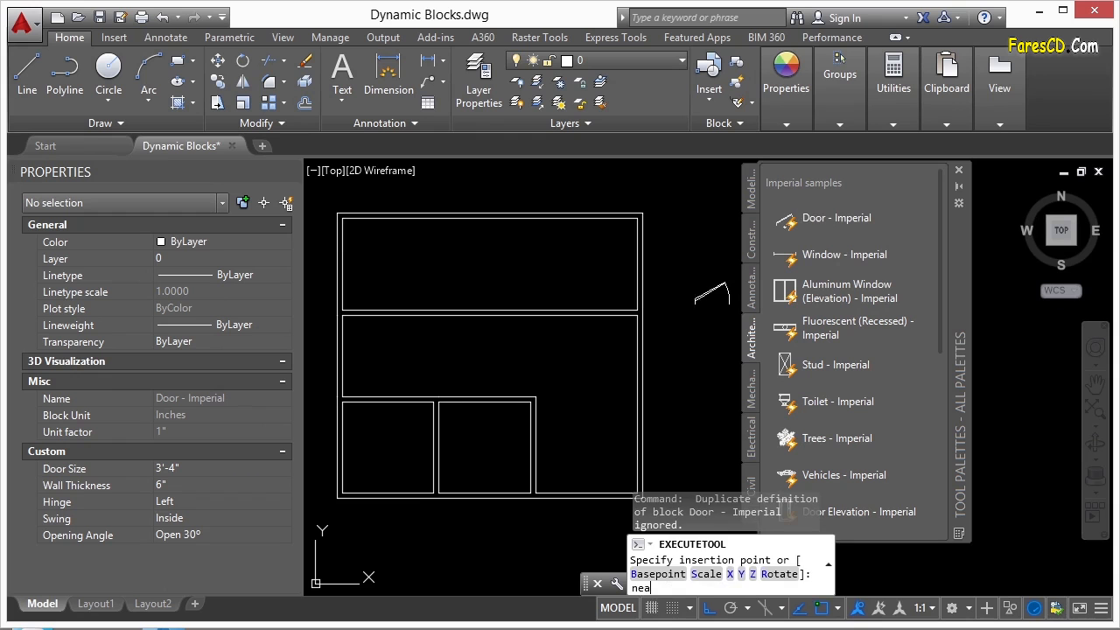
{"action": "key", "text": "Return"}
{"action": "scroll", "coordinate": [374, 385], "scroll_direction": "up", "scroll_amount": 4}
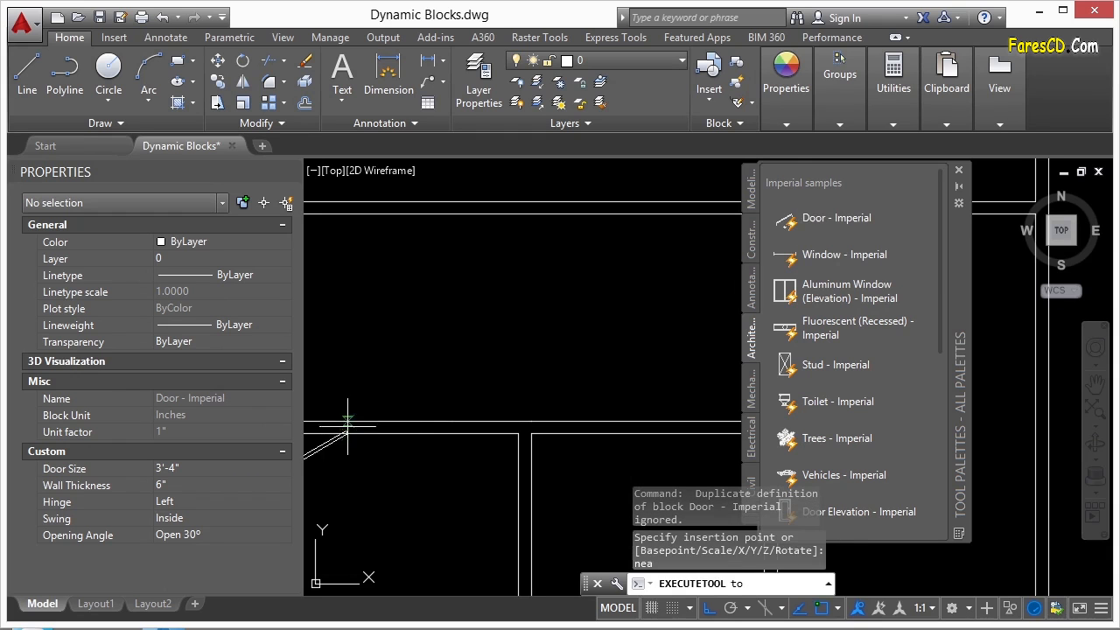
{"action": "left_click", "coordinate": [411, 363]}
{"action": "mouse_move", "coordinate": [360, 345]}
{"action": "middle_mouse_down"}
{"action": "mouse_move", "coordinate": [603, 296]}
{"action": "mouse_move", "coordinate": [530, 316]}
{"action": "mouse_move", "coordinate": [452, 303]}
{"action": "middle_mouse_up"}
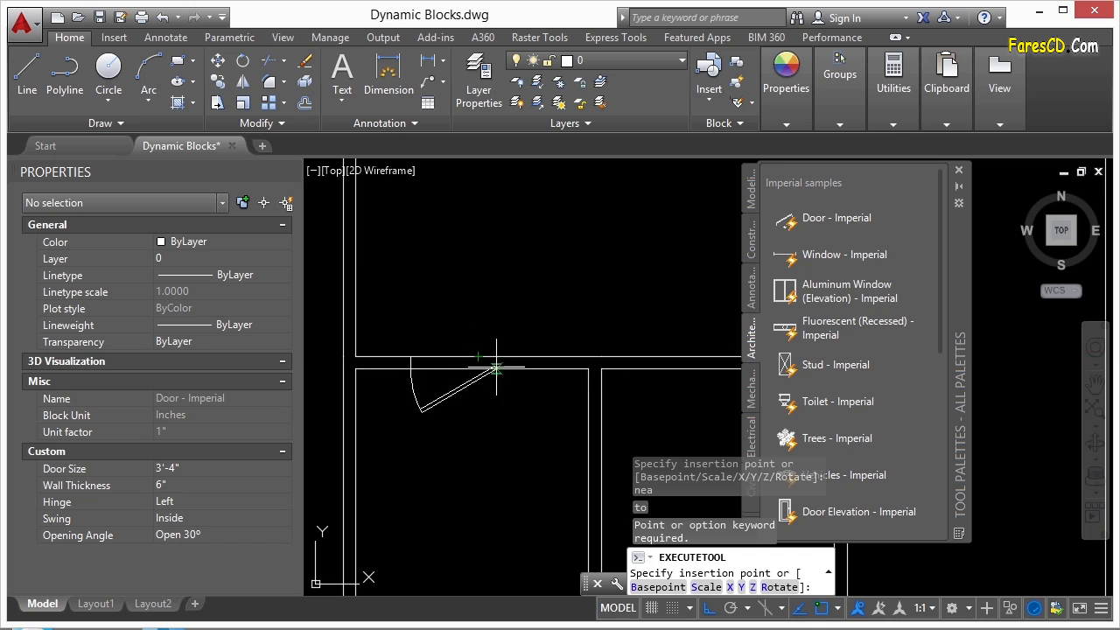
{"action": "left_click", "coordinate": [521, 380]}
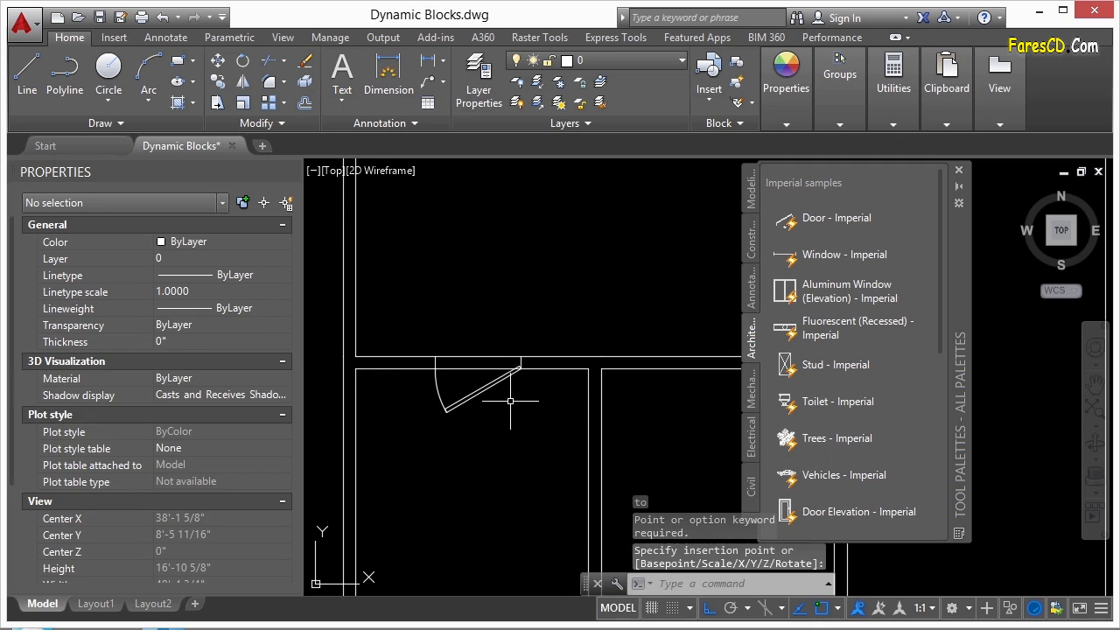
Examine the inserted door's opening-angle options and wall-thickness grip
{"action": "left_click", "coordinate": [494, 381]}
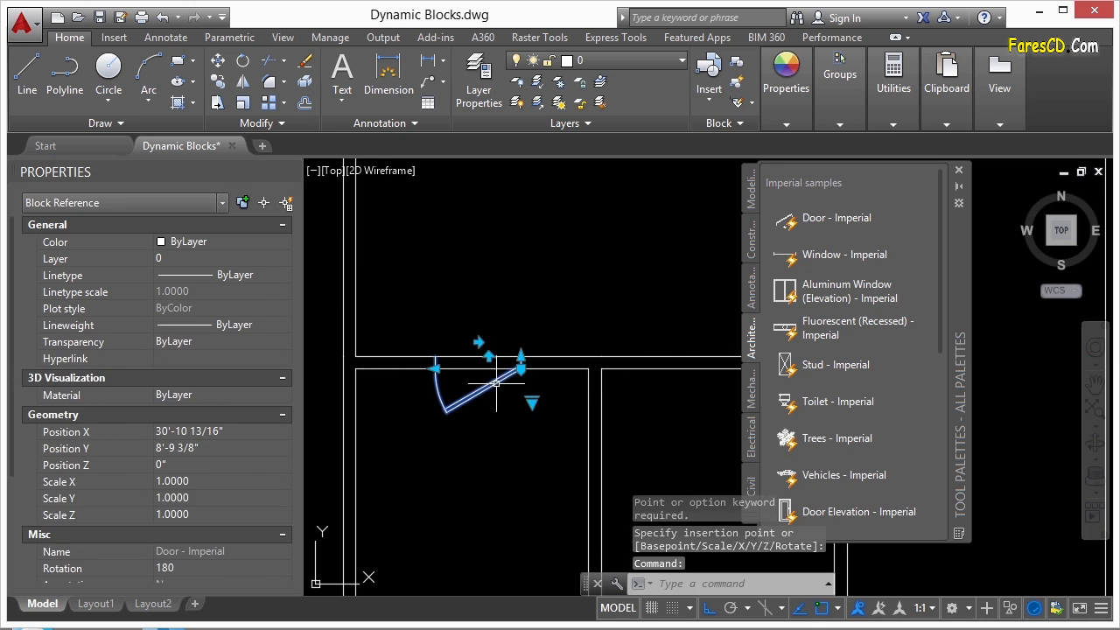
{"action": "left_click", "coordinate": [532, 402]}
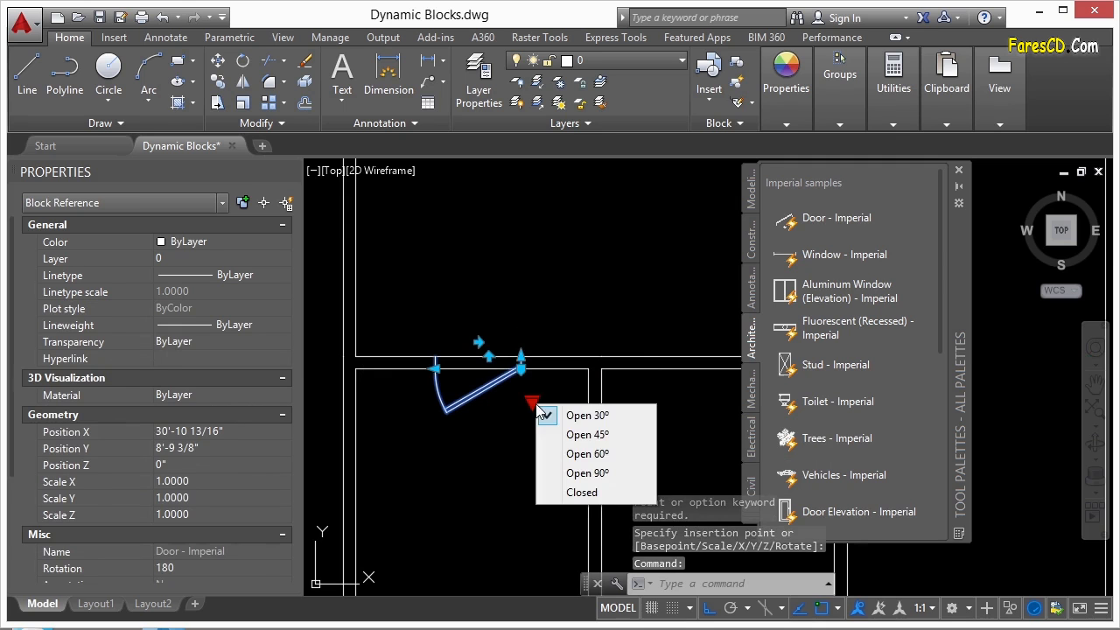
{"action": "key", "text": "Escape"}
{"action": "left_click", "coordinate": [520, 355]}
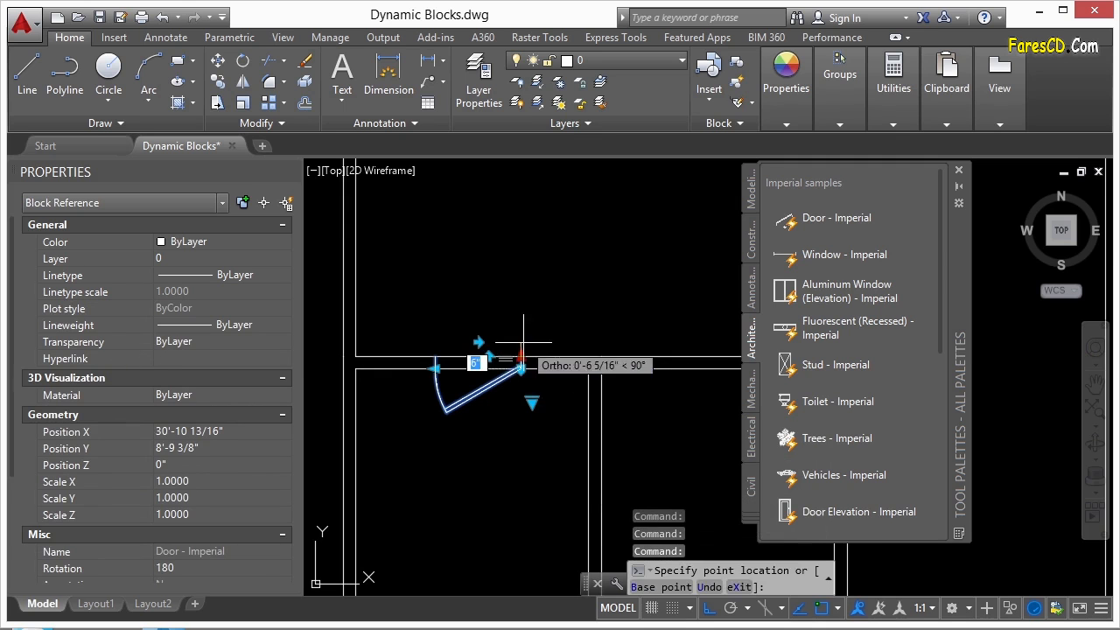
{"action": "key", "text": "Escape"}
Flip the door so it swings into the room above, and try its door-size grip
{"action": "left_click", "coordinate": [488, 356]}
{"action": "left_click", "coordinate": [435, 356]}
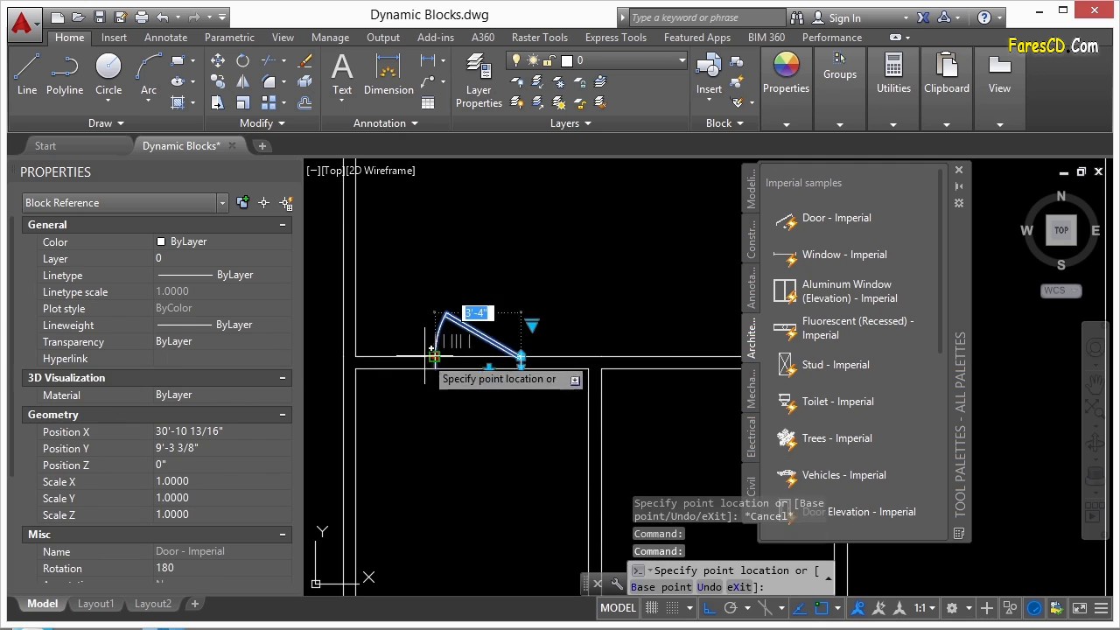
{"action": "scroll", "coordinate": [448, 356], "scroll_direction": "up", "scroll_amount": 2}
{"action": "left_click", "coordinate": [426, 357]}
{"action": "key", "text": "Escape"}
{"action": "scroll", "coordinate": [399, 350], "scroll_direction": "down", "scroll_amount": 3}
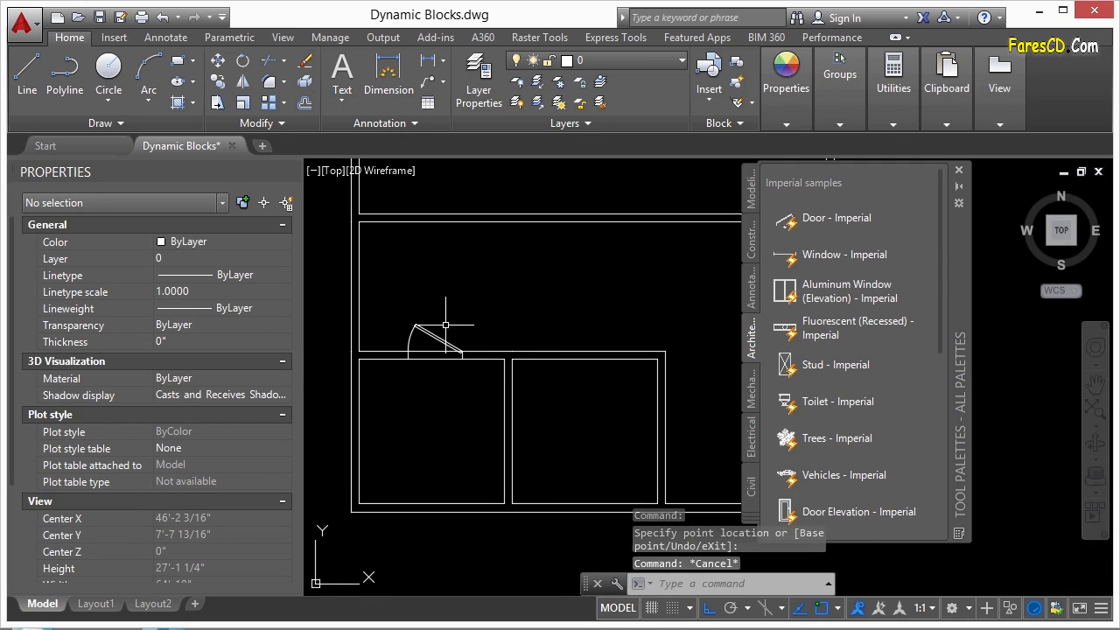
Insert another Door - Imperial block on the upper wall of the second small room using the Nearest snap
{"action": "left_click", "coordinate": [832, 221]}
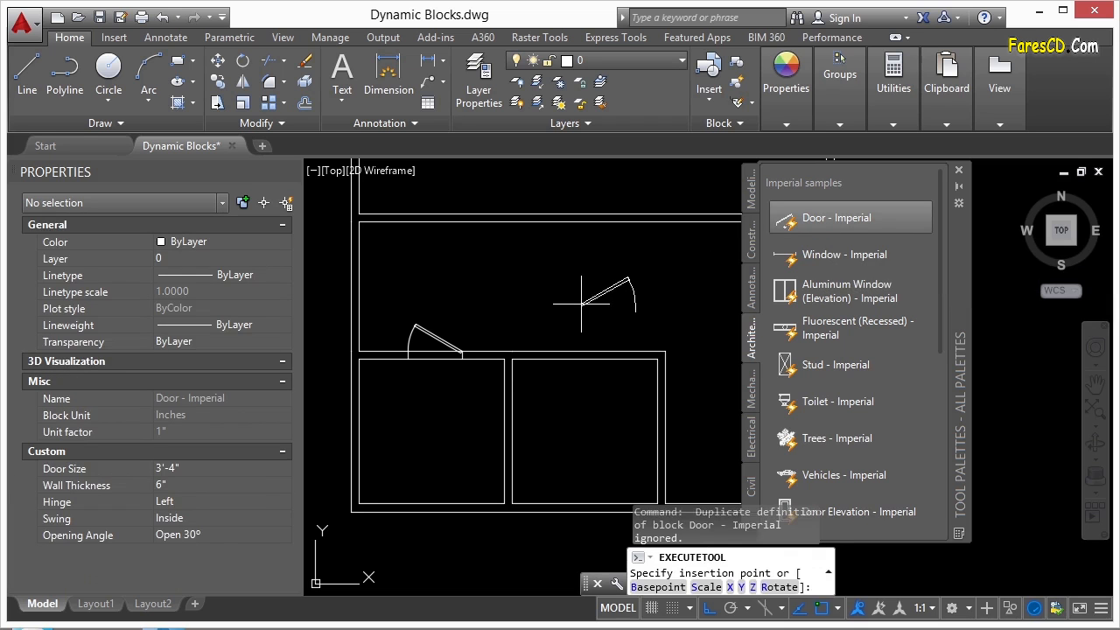
{"action": "type", "text": "nea"}
{"action": "key", "text": "Return"}
{"action": "left_click", "coordinate": [563, 360]}
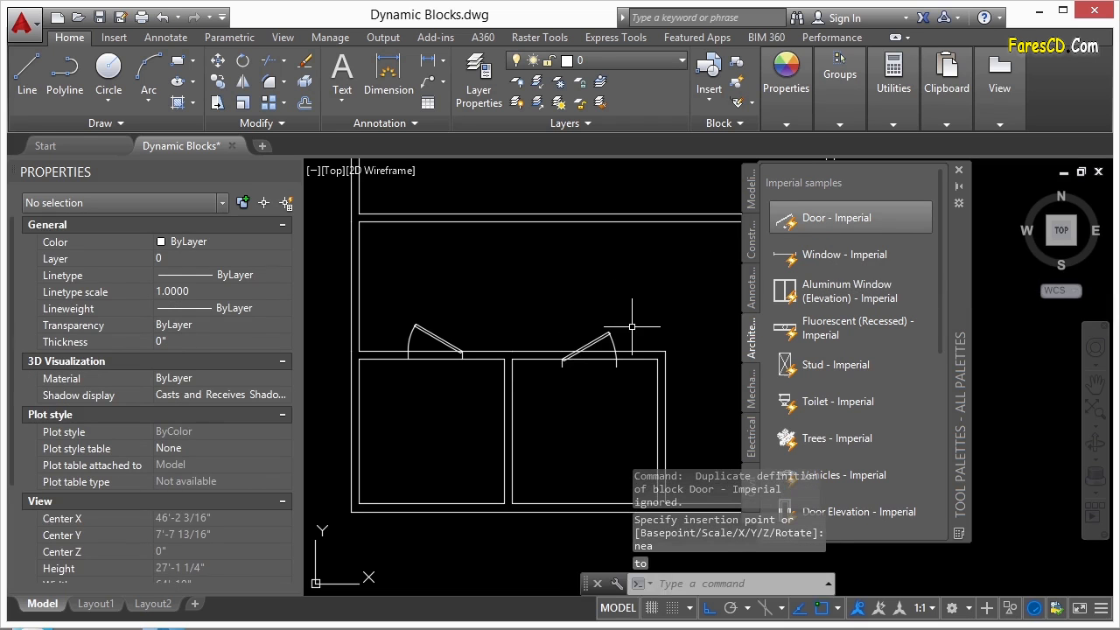
Erase the door just inserted at the second small room
{"action": "type", "text": "e"}
{"action": "key", "text": "Return"}
{"action": "left_click", "coordinate": [625, 329]}
{"action": "left_click", "coordinate": [595, 337]}
{"action": "key", "text": "Return"}
Copy the first small room's door from its hinge corner onto the second small room's upper wall, with Ortho off and the Nearest snap
{"action": "type", "text": "c"}
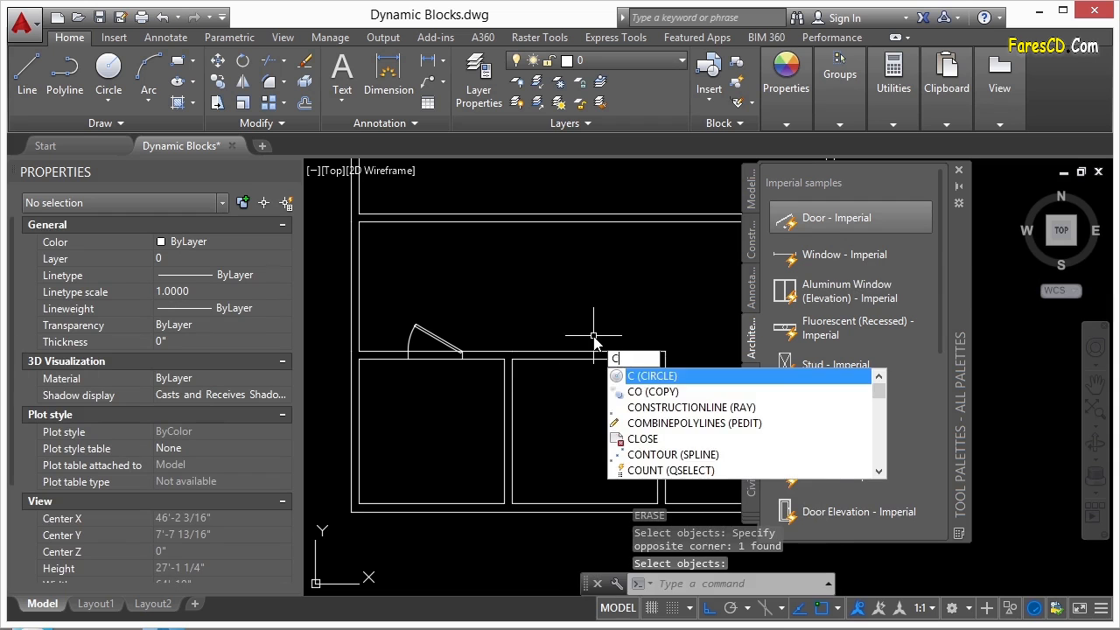
{"action": "type", "text": "o"}
{"action": "key", "text": "Return"}
{"action": "left_click", "coordinate": [435, 338]}
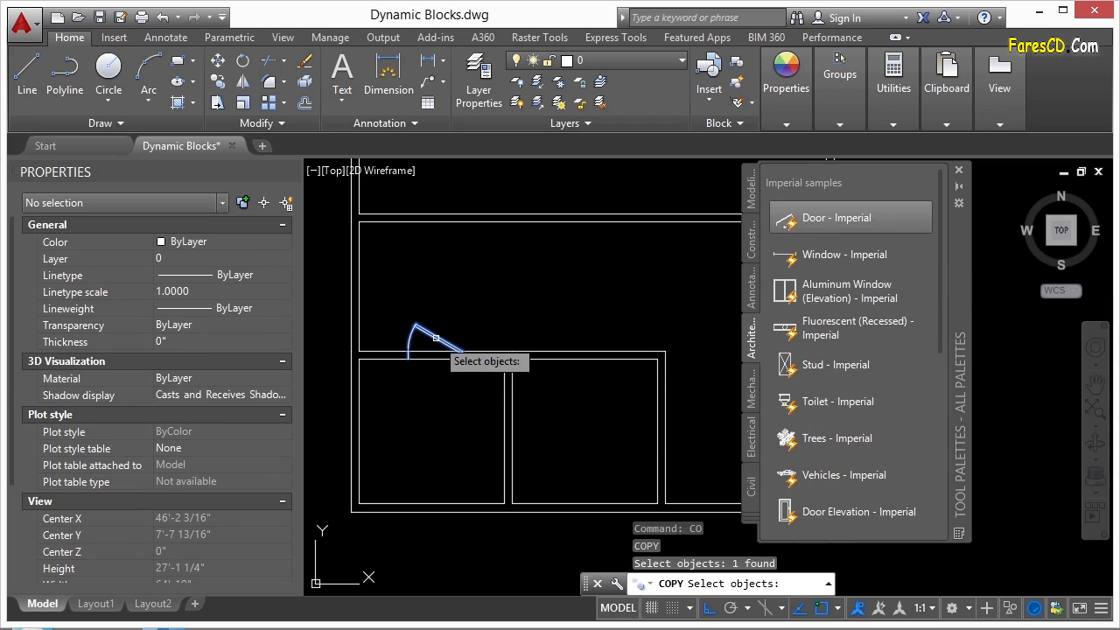
{"action": "key", "text": "Return"}
{"action": "scroll", "coordinate": [555, 320], "scroll_direction": "up", "scroll_amount": 3}
{"action": "left_click", "coordinate": [553, 318]}
{"action": "scroll", "coordinate": [551, 306], "scroll_direction": "up", "scroll_amount": 3}
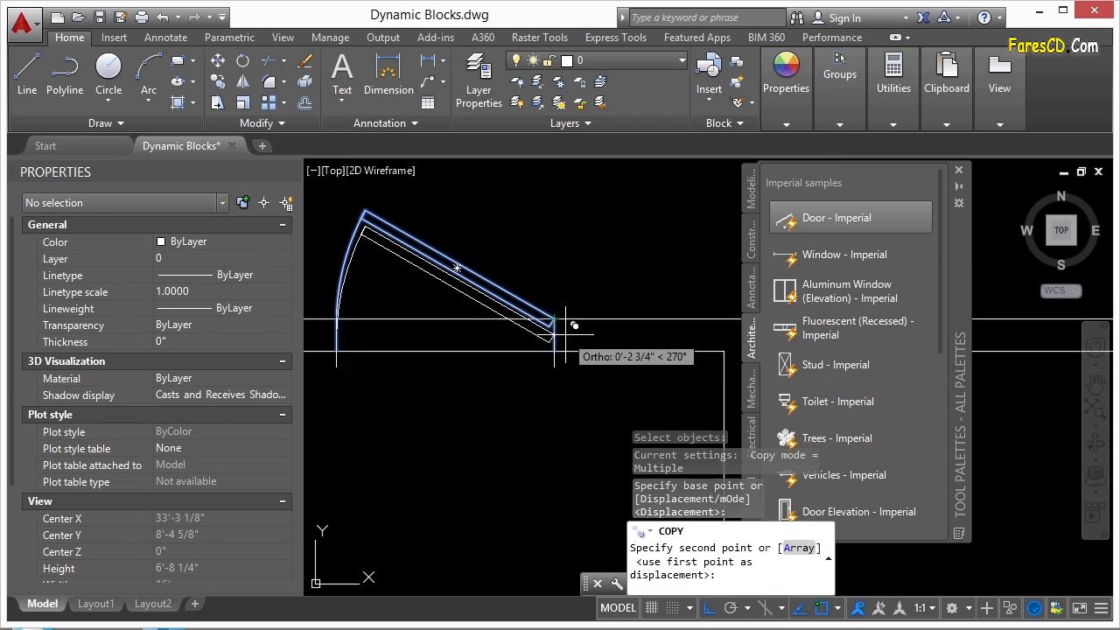
{"action": "scroll", "coordinate": [517, 284], "scroll_direction": "down", "scroll_amount": 4}
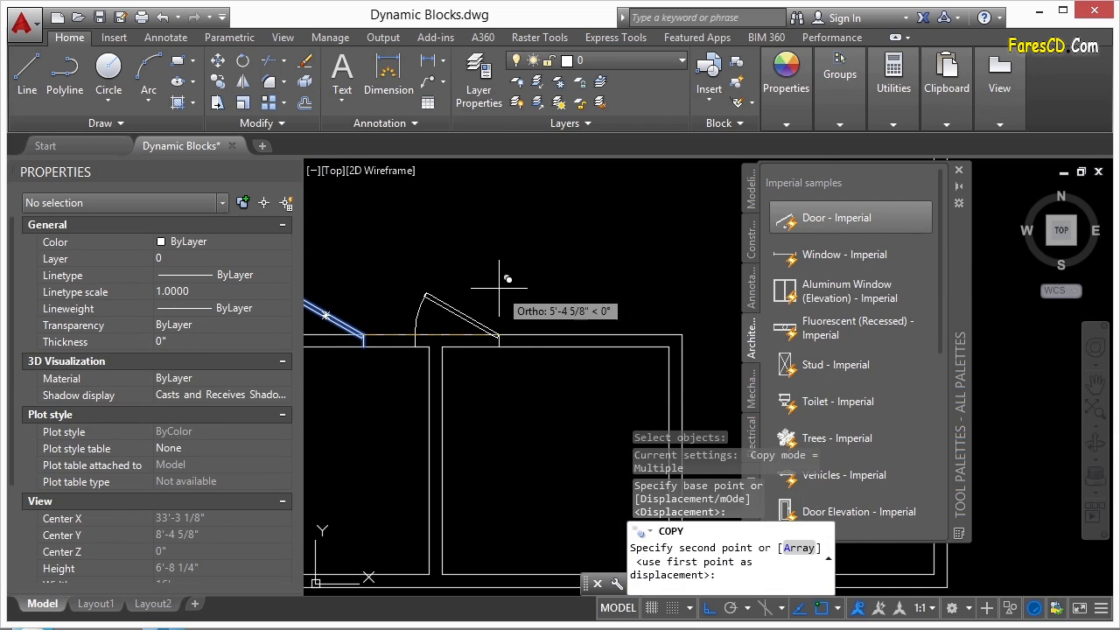
{"action": "key", "text": "F8"}
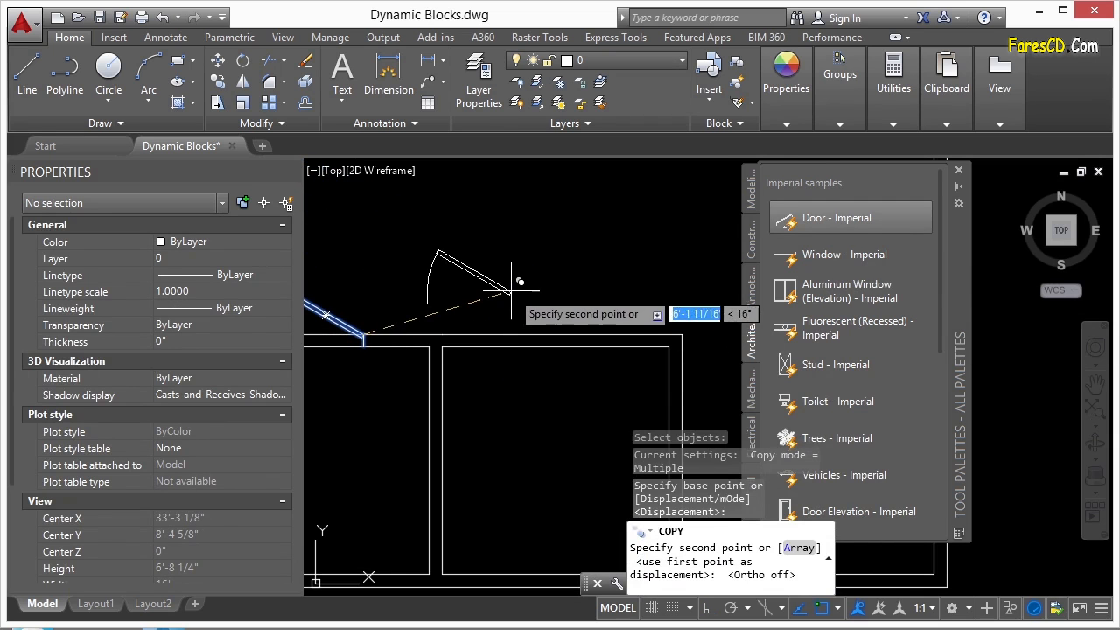
{"action": "type", "text": "nea"}
{"action": "key", "text": "Return"}
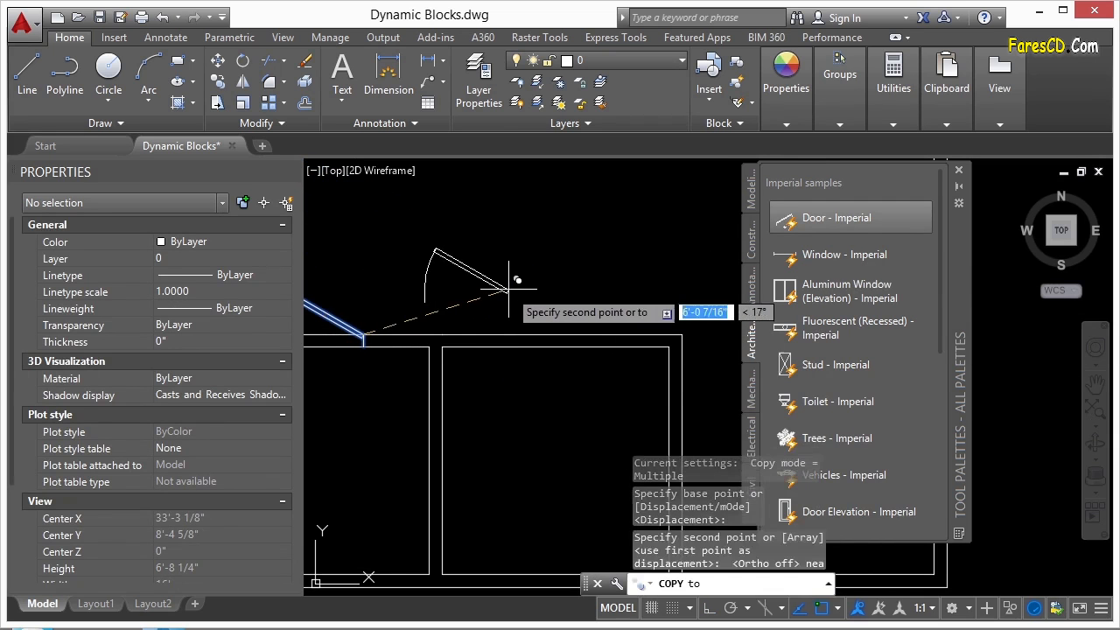
{"action": "scroll", "coordinate": [604, 329], "scroll_direction": "up", "scroll_amount": 4}
{"action": "left_click", "coordinate": [599, 342]}
Place another copy of the door on the bottom exterior wall of the lower-right area using the Nearest snap
{"action": "scroll", "coordinate": [642, 263], "scroll_direction": "down", "scroll_amount": 6}
{"action": "middle_click_drag", "start_coordinate": [642, 263], "coordinate": [385, 238]}
{"action": "type", "text": "nea"}
{"action": "key", "text": "Return"}
{"action": "scroll", "coordinate": [528, 408], "scroll_direction": "up", "scroll_amount": 2}
{"action": "left_click", "coordinate": [554, 409]}
Place a door copy near the right end of the wall below the top room using the Nearest snap
{"action": "type", "text": "nea"}
{"action": "key", "text": "Return"}
{"action": "scroll", "coordinate": [560, 337], "scroll_direction": "down", "scroll_amount": 2}
{"action": "middle_click_drag", "start_coordinate": [561, 302], "coordinate": [579, 462]}
{"action": "left_click", "coordinate": [583, 268]}
Place a last door copy near the middle of the wall below the top room and finish copying
{"action": "scroll", "coordinate": [623, 334], "scroll_direction": "down", "scroll_amount": 5}
{"action": "type", "text": "nea"}
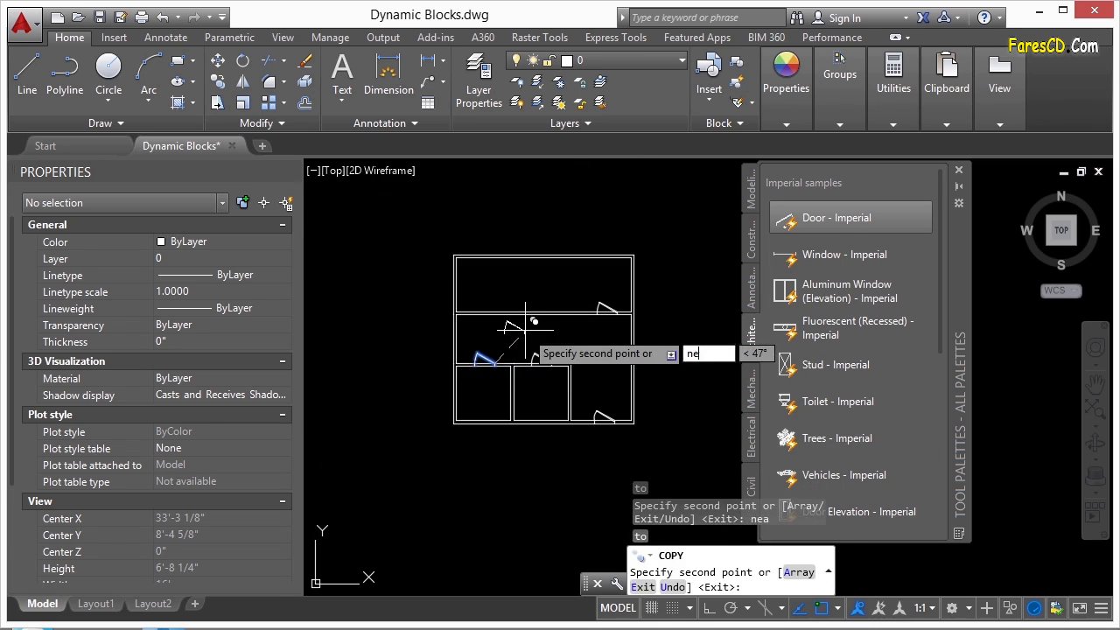
{"action": "key", "text": "Return"}
{"action": "scroll", "coordinate": [553, 312], "scroll_direction": "up", "scroll_amount": 5}
{"action": "left_click", "coordinate": [550, 312]}
{"action": "key", "text": "Return"}
{"action": "scroll", "coordinate": [505, 280], "scroll_direction": "down", "scroll_amount": 5}
Flip the door on the bottom exterior wall so it swings outside the building
{"action": "scroll", "coordinate": [578, 386], "scroll_direction": "up", "scroll_amount": 5}
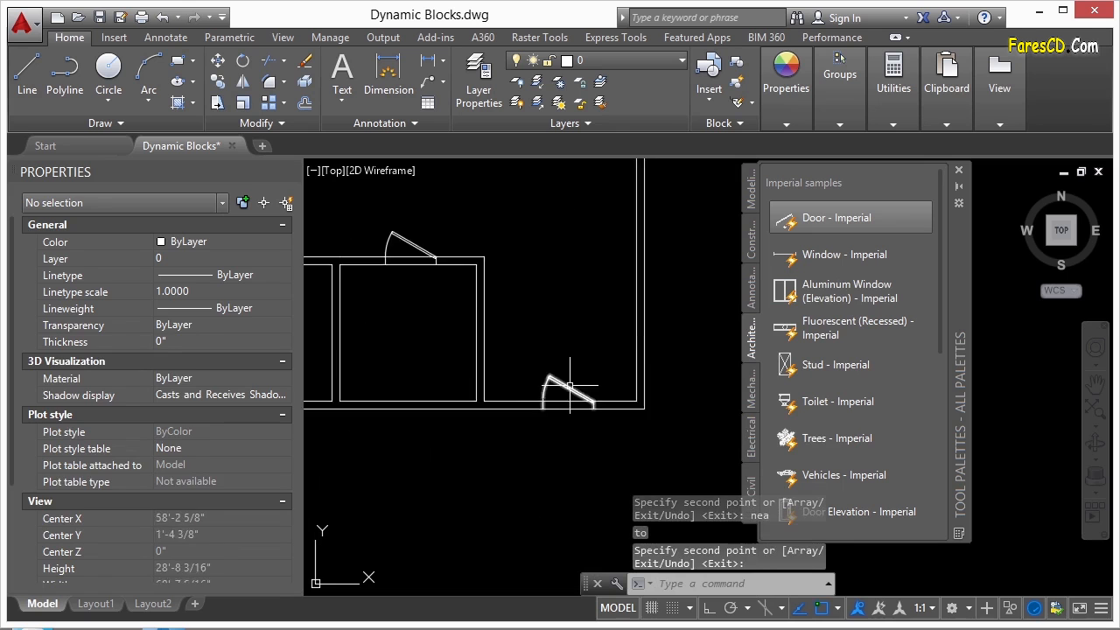
{"action": "left_click", "coordinate": [570, 390]}
{"action": "scroll", "coordinate": [574, 400], "scroll_direction": "up", "scroll_amount": 5}
{"action": "left_click", "coordinate": [639, 348]}
{"action": "key", "text": "Escape"}
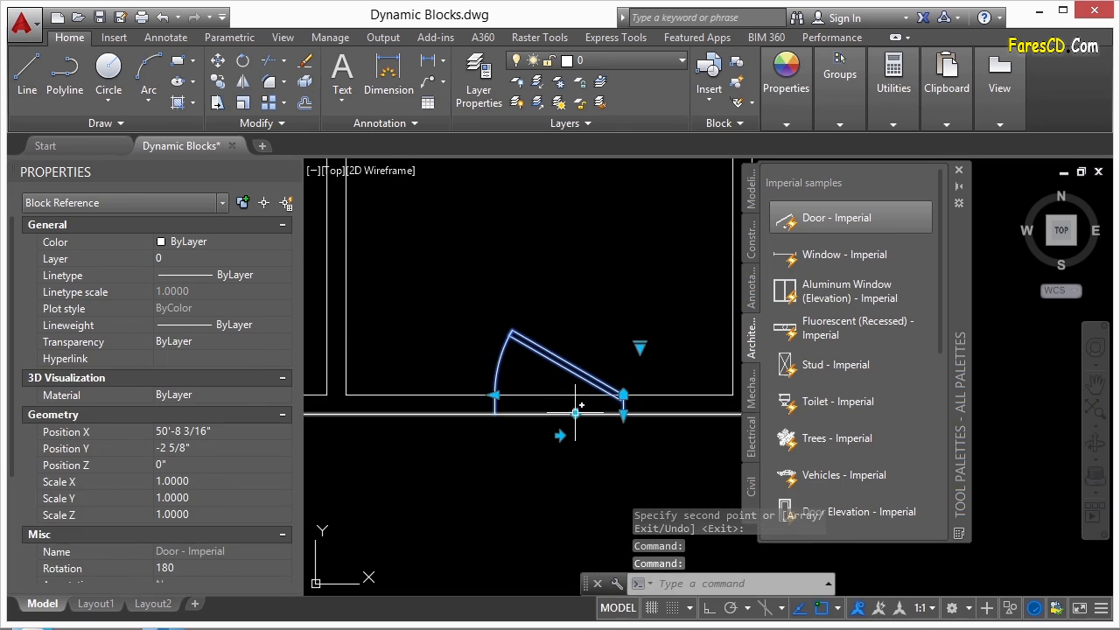
{"action": "key", "text": "Escape"}
{"action": "left_click", "coordinate": [569, 362]}
{"action": "left_click", "coordinate": [573, 415]}
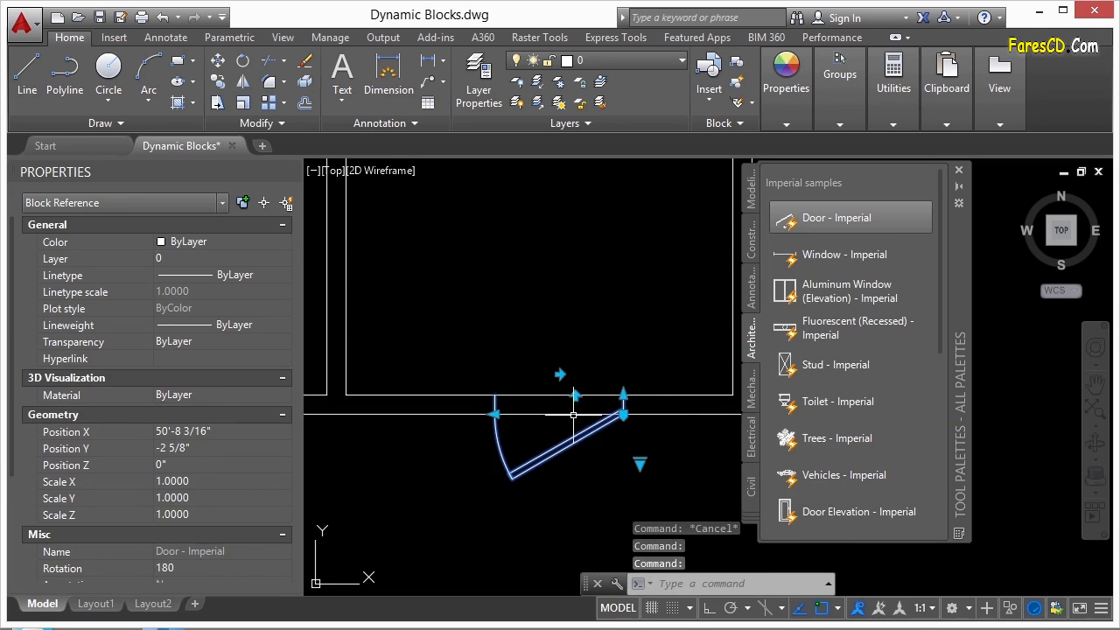
Flip both doors in the wall below the top room so they swing into the middle room
{"action": "scroll", "coordinate": [579, 424], "scroll_direction": "down", "scroll_amount": 5}
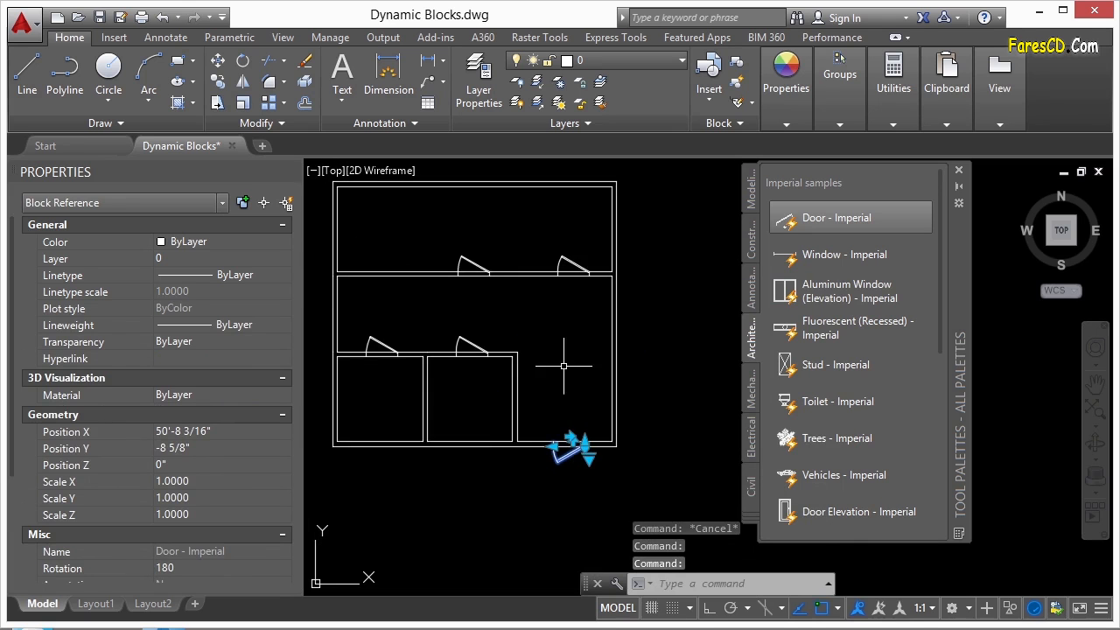
{"action": "left_click", "coordinate": [569, 260]}
{"action": "scroll", "coordinate": [568, 260], "scroll_direction": "up", "scroll_amount": 2}
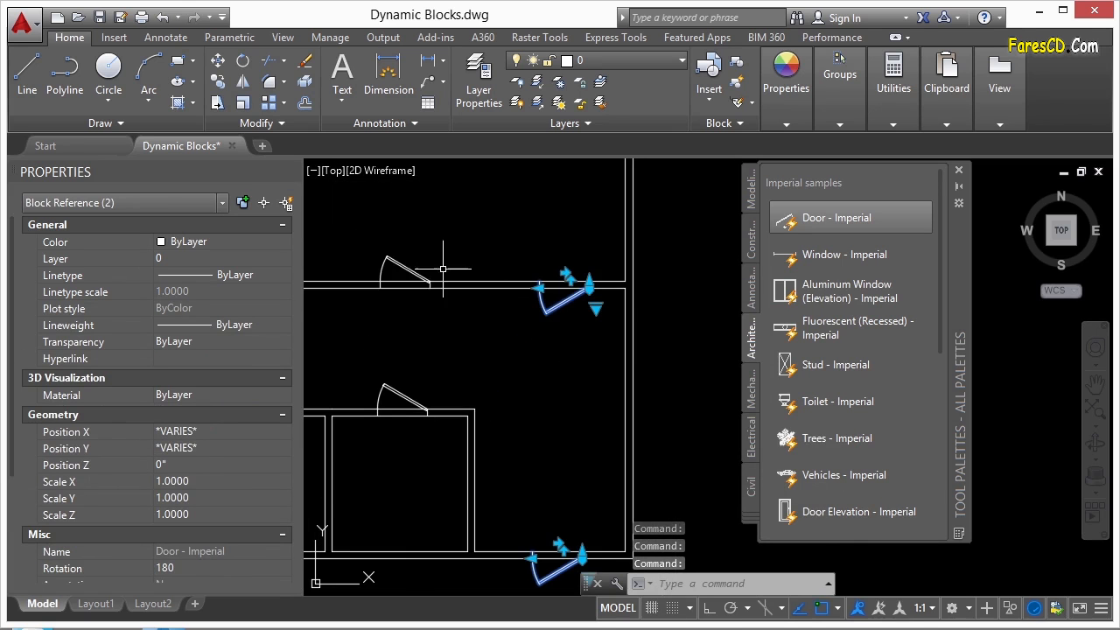
Set the opening angle of both doors below the top room to Closed
{"action": "left_click", "coordinate": [437, 311]}
{"action": "left_click", "coordinate": [475, 395]}
{"action": "left_click", "coordinate": [596, 308]}
{"action": "left_click", "coordinate": [625, 395]}
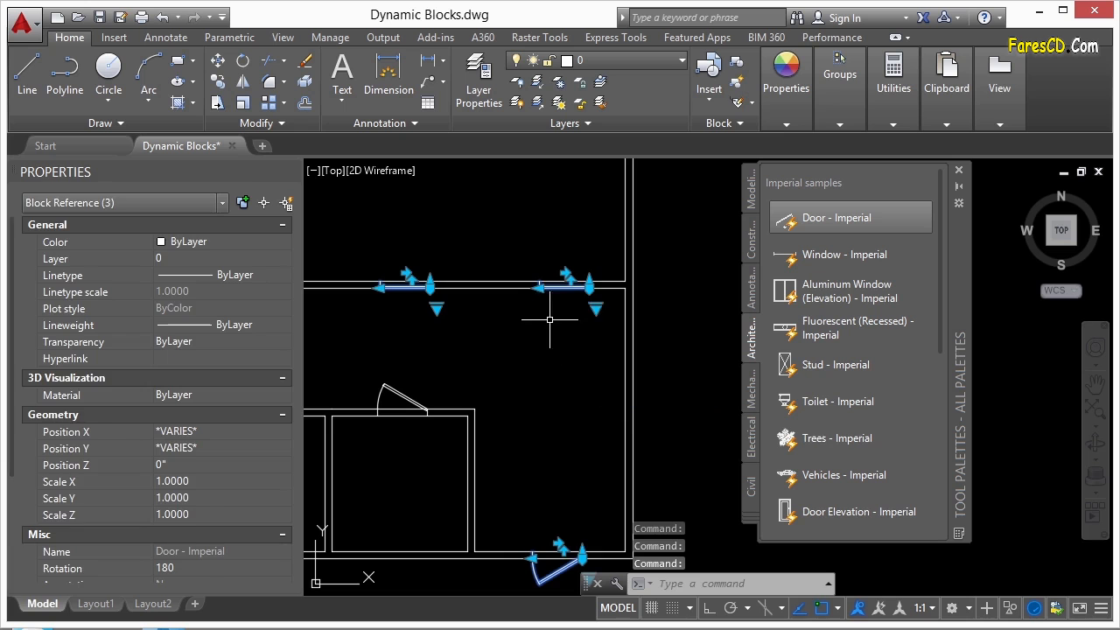
{"action": "key", "text": "Escape"}
Set the opening angle of both closed doors below the top room to Open 30º
{"action": "scroll", "coordinate": [497, 326], "scroll_direction": "down", "scroll_amount": 3}
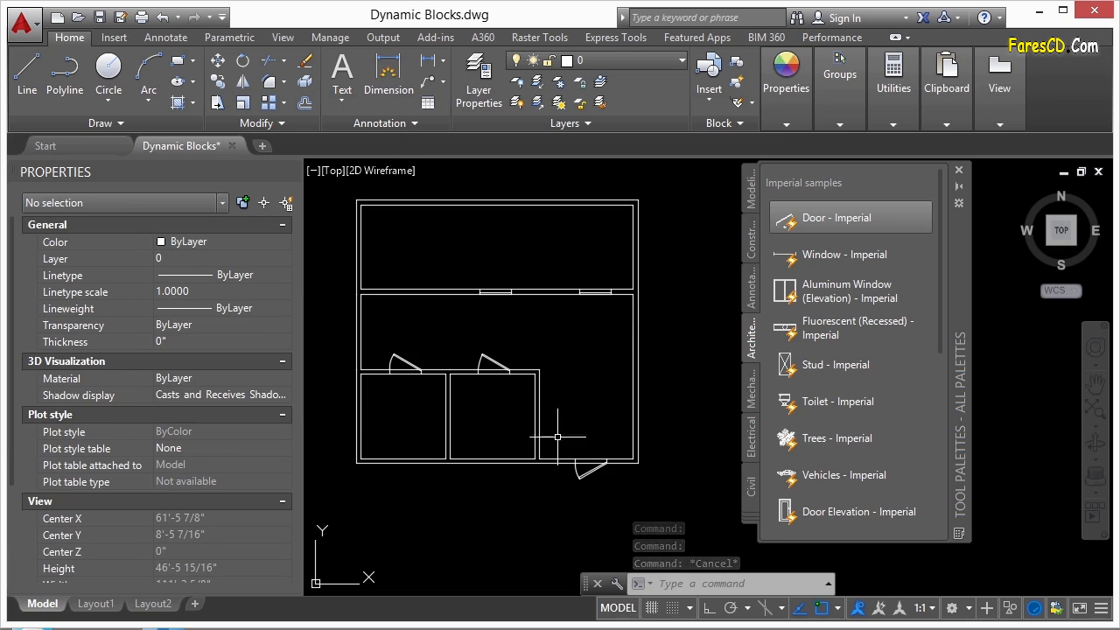
{"action": "scroll", "coordinate": [489, 308], "scroll_direction": "up", "scroll_amount": 3}
{"action": "left_click", "coordinate": [489, 300]}
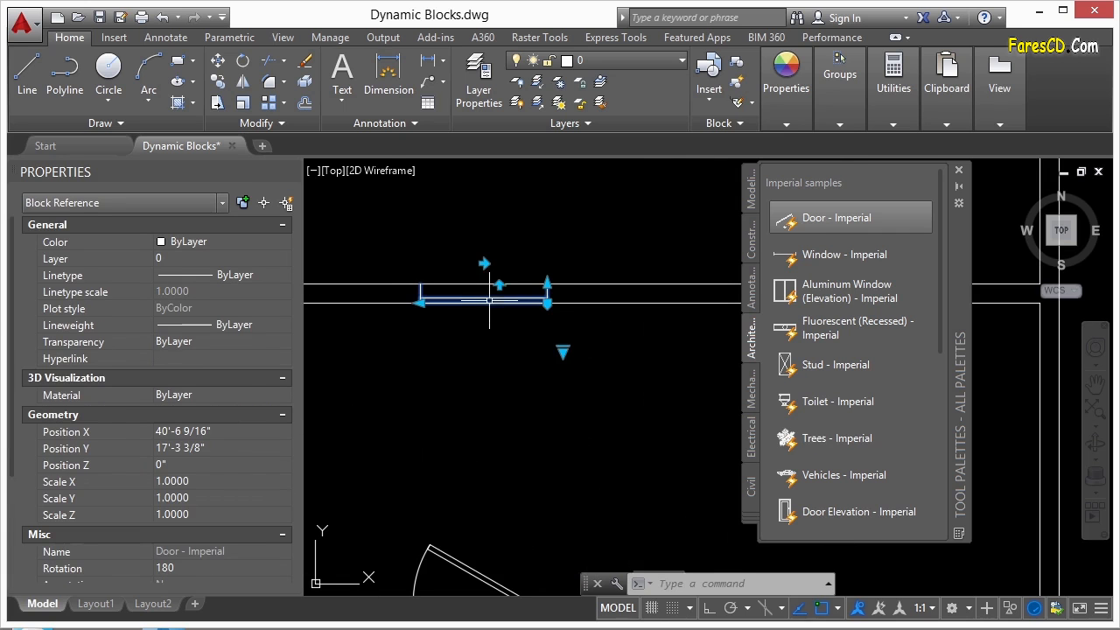
{"action": "left_click", "coordinate": [561, 348]}
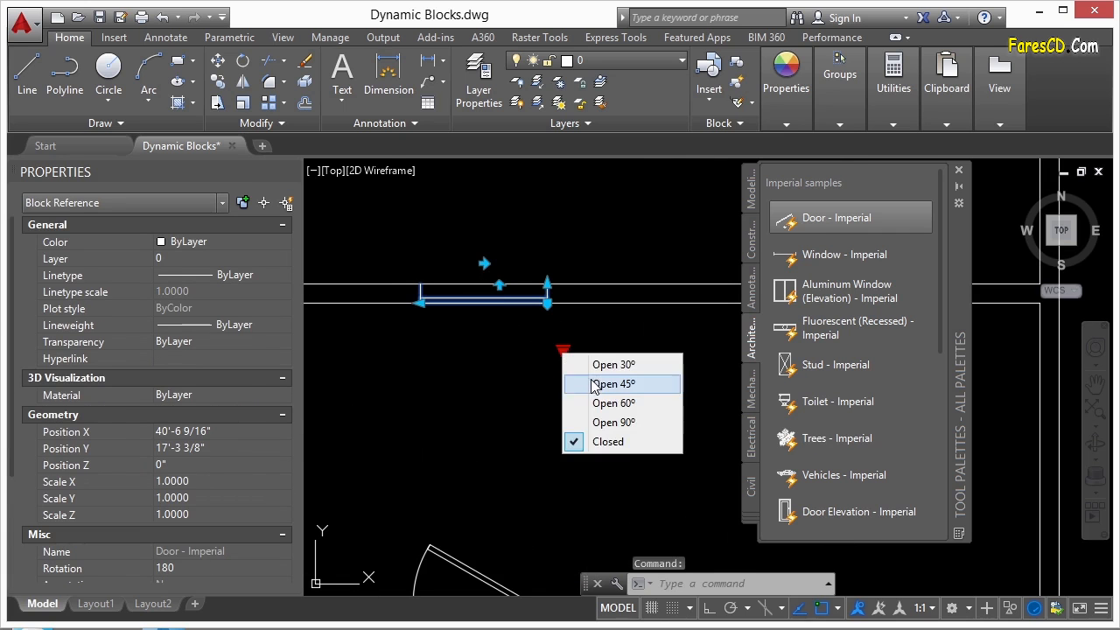
{"action": "left_click", "coordinate": [569, 382]}
{"action": "scroll", "coordinate": [610, 325], "scroll_direction": "down", "scroll_amount": 3}
{"action": "left_click", "coordinate": [608, 316]}
{"action": "left_click", "coordinate": [629, 340]}
{"action": "left_click", "coordinate": [653, 352]}
{"action": "key", "text": "Escape"}
{"action": "scroll", "coordinate": [605, 349], "scroll_direction": "down", "scroll_amount": 2}
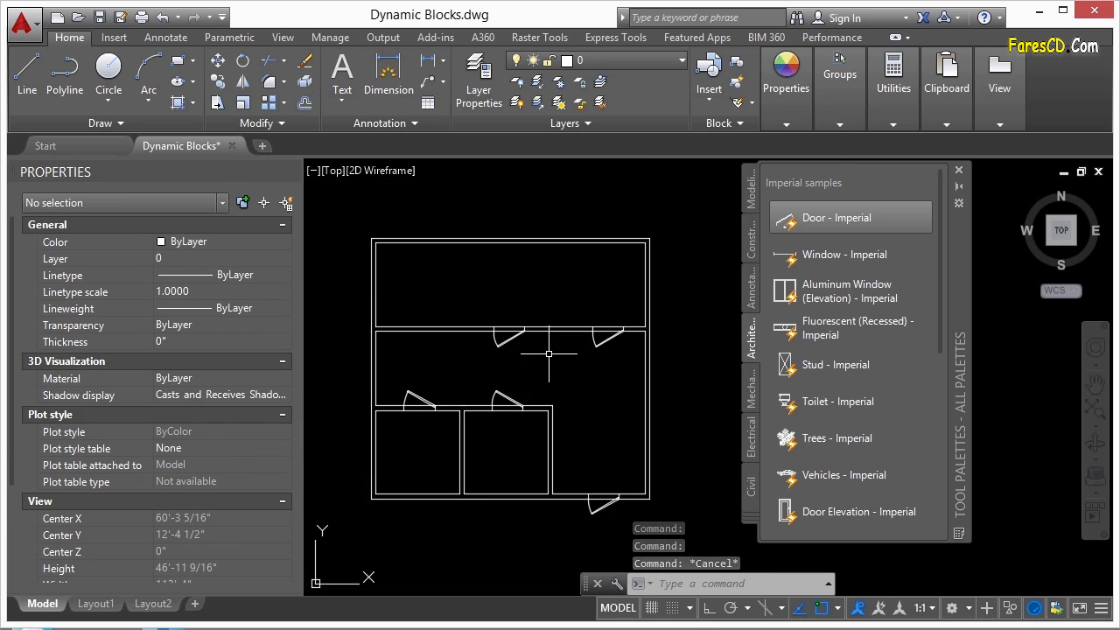
Insert a Window - Imperial block vertically in the top room's left exterior wall
{"action": "left_click", "coordinate": [844, 255]}
{"action": "scroll", "coordinate": [461, 282], "scroll_direction": "up", "scroll_amount": 3}
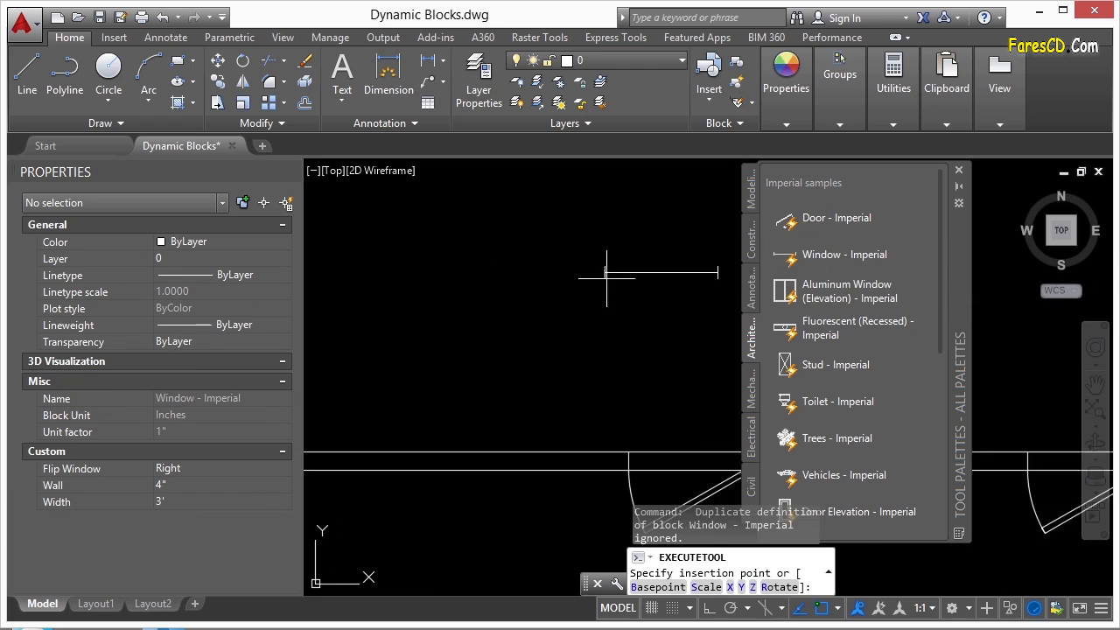
{"action": "scroll", "coordinate": [606, 279], "scroll_direction": "down", "scroll_amount": 2}
{"action": "left_click", "coordinate": [442, 295]}
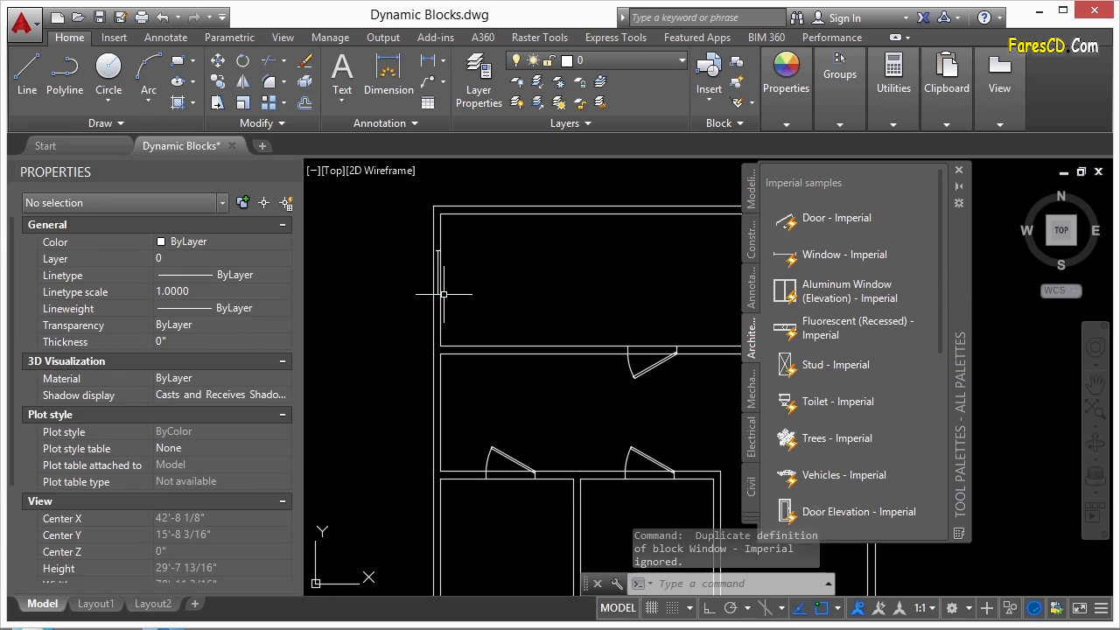
Stretch the window block's wall thickness to 6" so it spans the top room's left exterior wall
{"action": "scroll", "coordinate": [437, 257], "scroll_direction": "up", "scroll_amount": 3}
{"action": "left_click", "coordinate": [464, 255]}
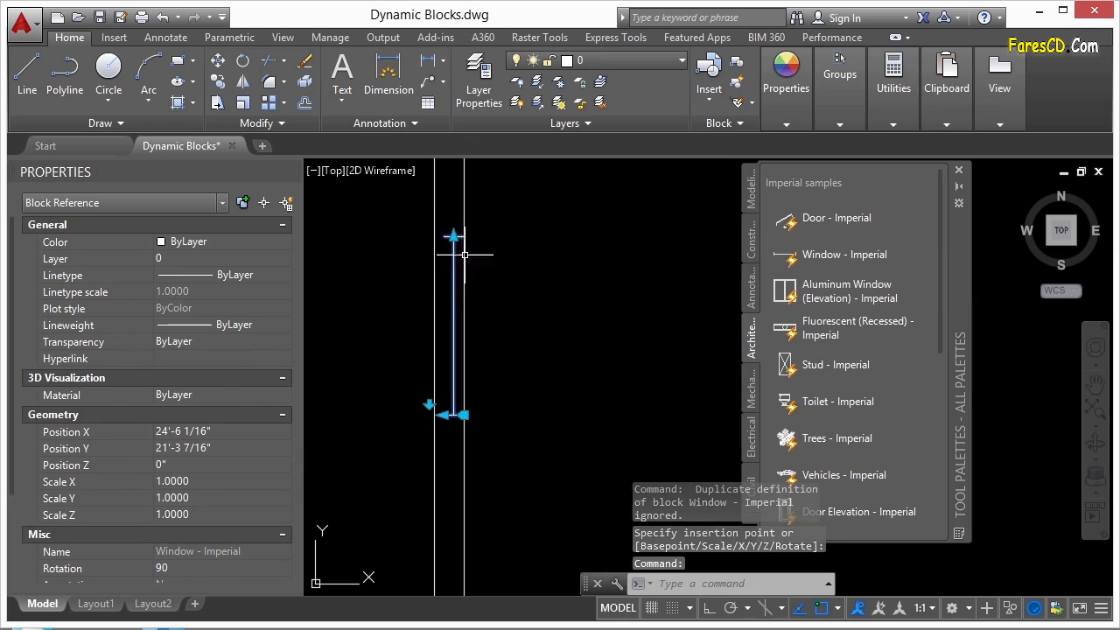
{"action": "scroll", "coordinate": [445, 427], "scroll_direction": "up", "scroll_amount": 5}
{"action": "left_click", "coordinate": [438, 382]}
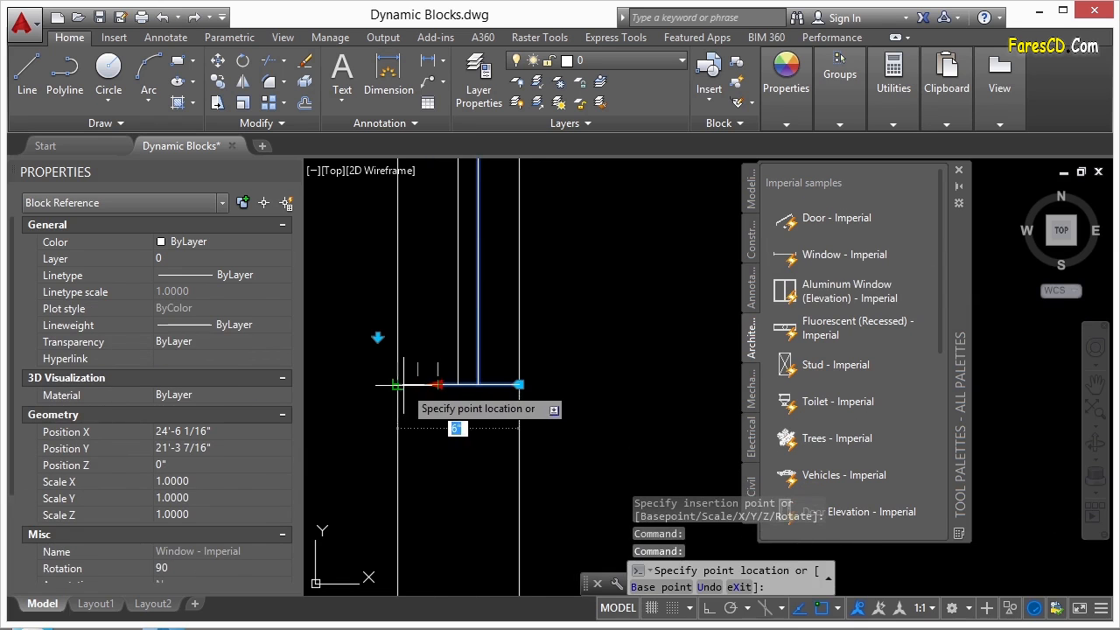
Flip the top room's window along the left exterior wall, and flip it back
{"action": "scroll", "coordinate": [463, 446], "scroll_direction": "down", "scroll_amount": 6}
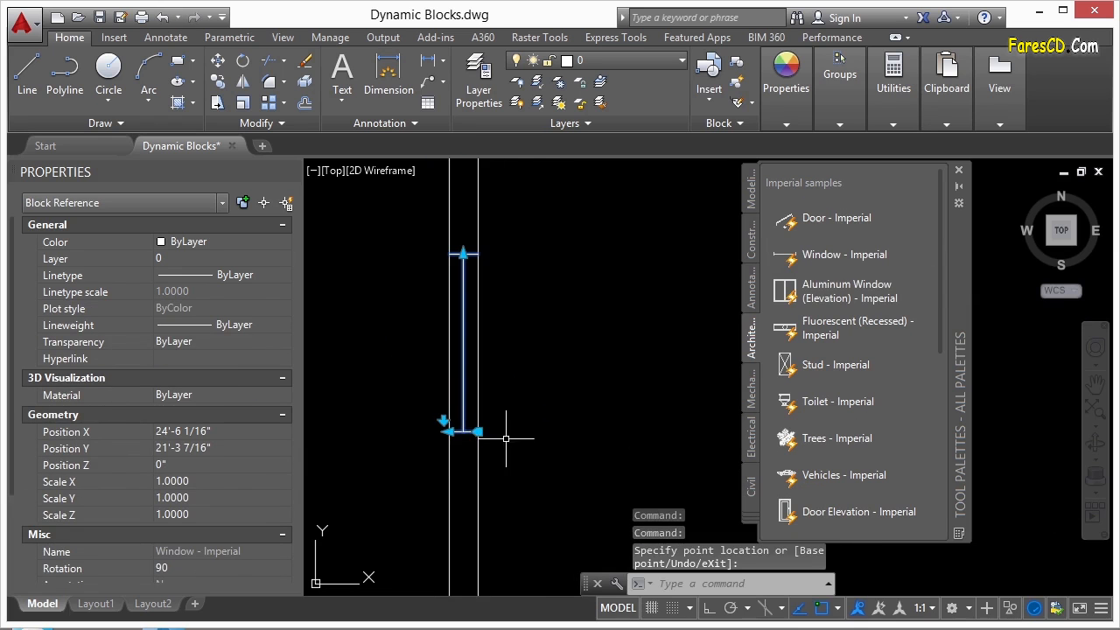
{"action": "left_click", "coordinate": [439, 415]}
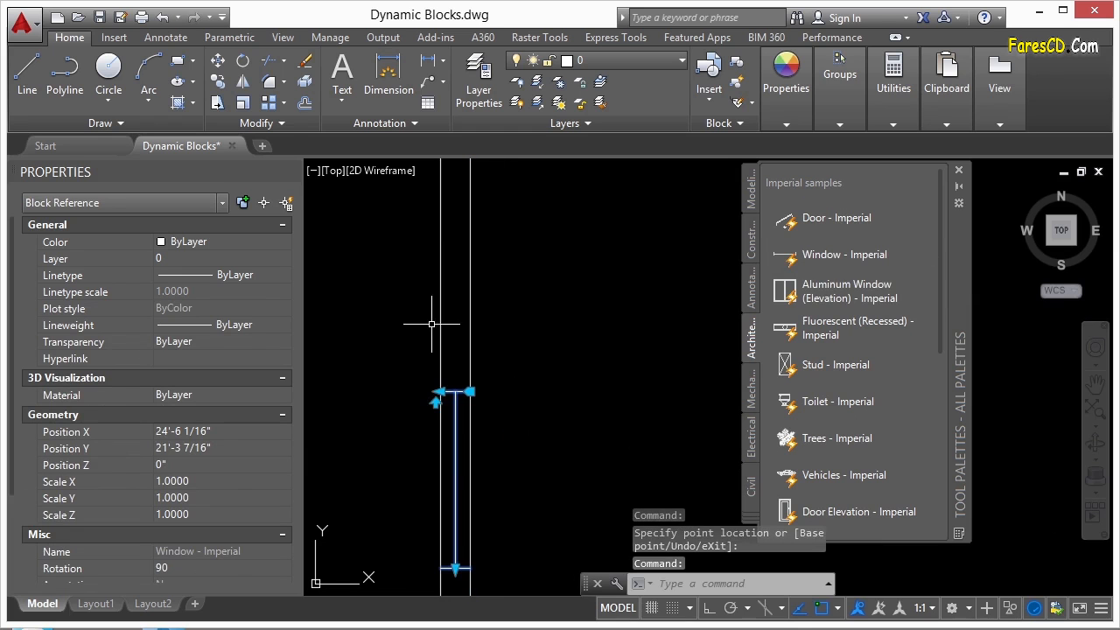
{"action": "left_click", "coordinate": [437, 392]}
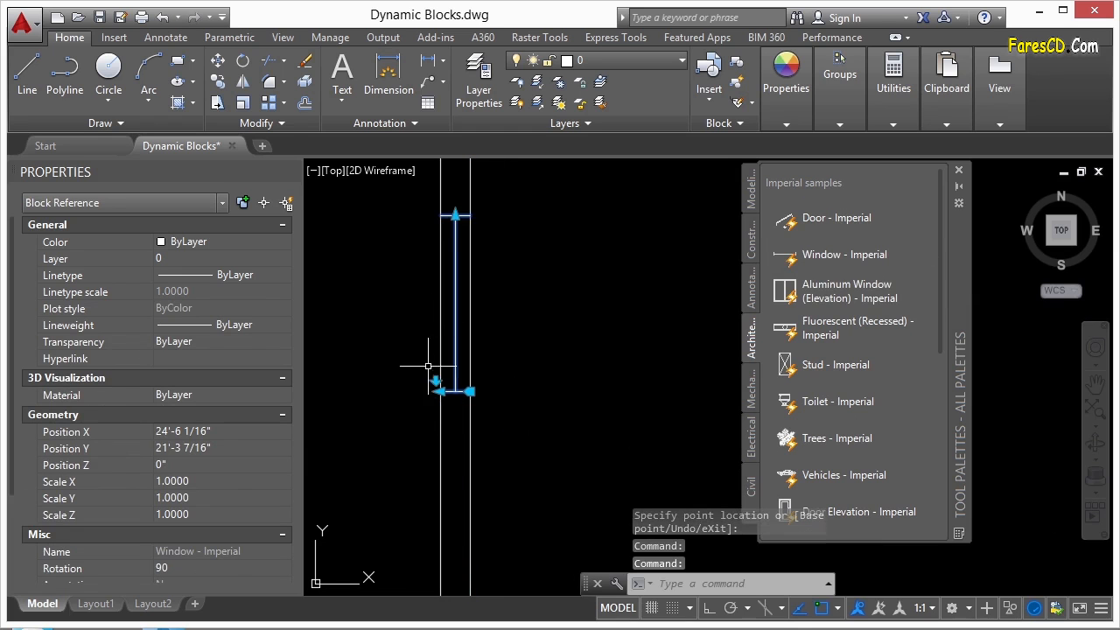
Lengthen the top room's window by stretching its upper end up to the next size increment
{"action": "left_click", "coordinate": [455, 214]}
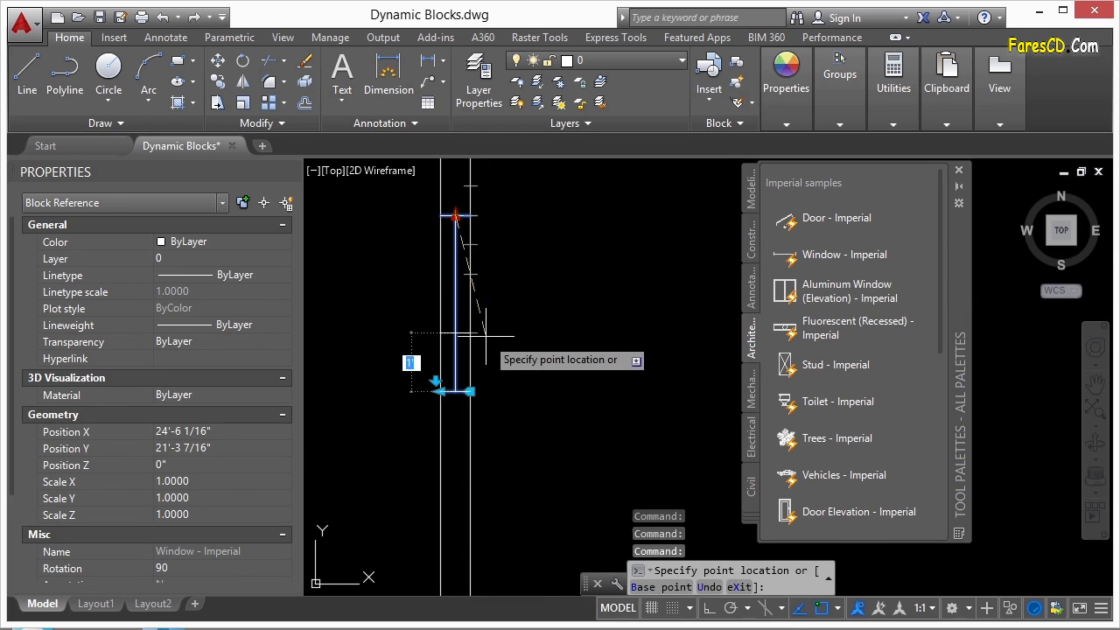
{"action": "left_click", "coordinate": [501, 184]}
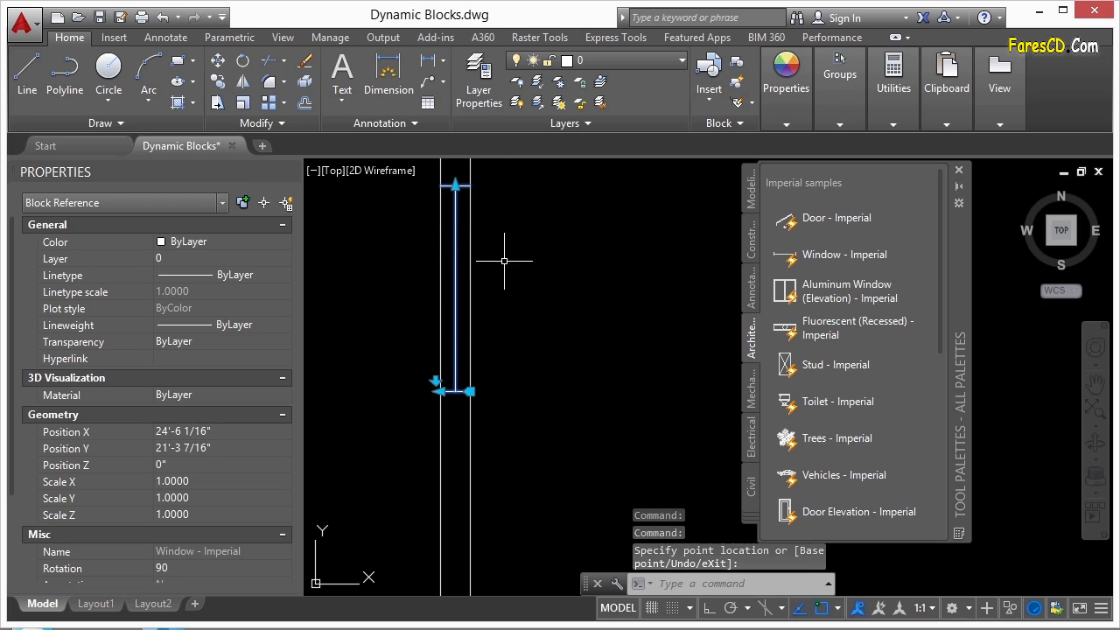
{"action": "scroll", "coordinate": [515, 275], "scroll_direction": "down", "scroll_amount": 2}
{"action": "key", "text": "Escape"}
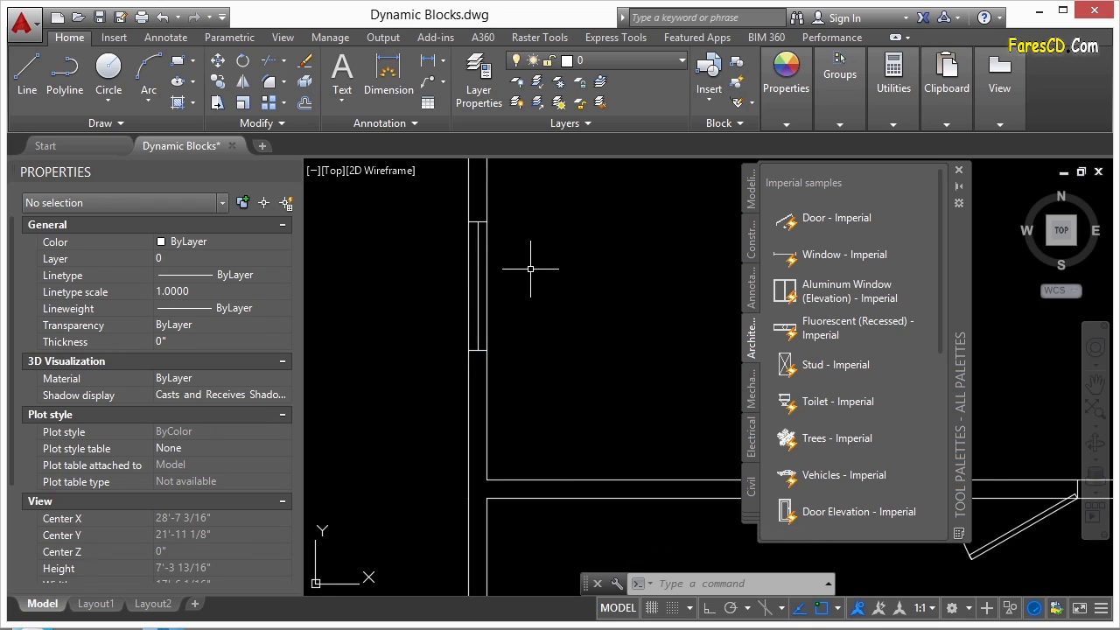
Copy the top room's window from its lower inner corner to the middle room's left exterior wall, using Nearest snap
{"action": "scroll", "coordinate": [479, 290], "scroll_direction": "down", "scroll_amount": 4}
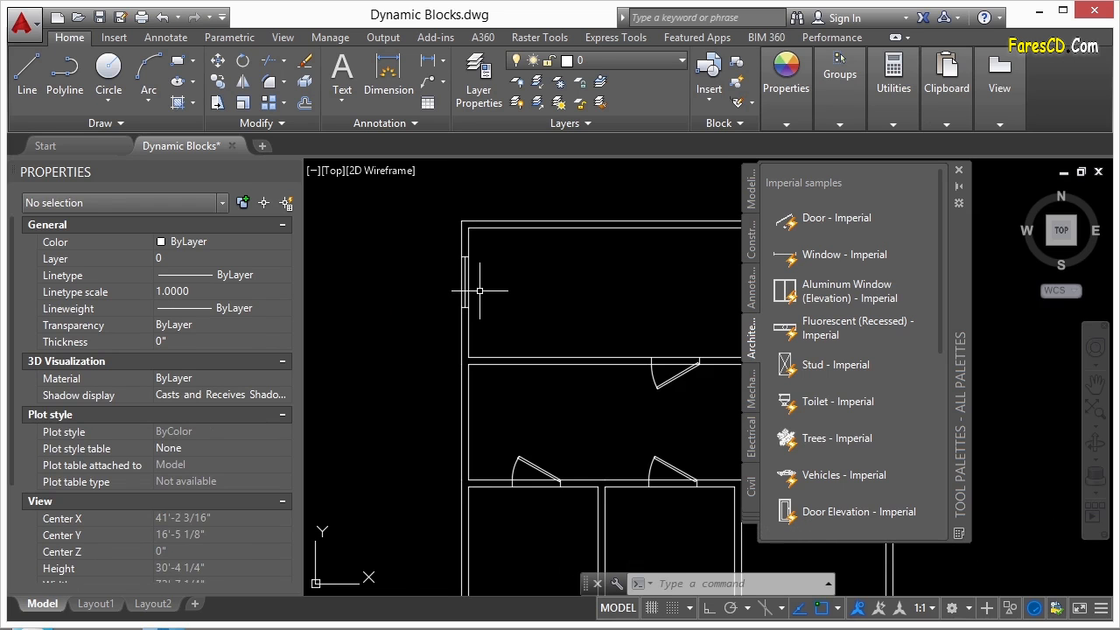
{"action": "key", "text": "Return"}
{"action": "scroll", "coordinate": [495, 269], "scroll_direction": "up", "scroll_amount": 3}
{"action": "left_click", "coordinate": [410, 280]}
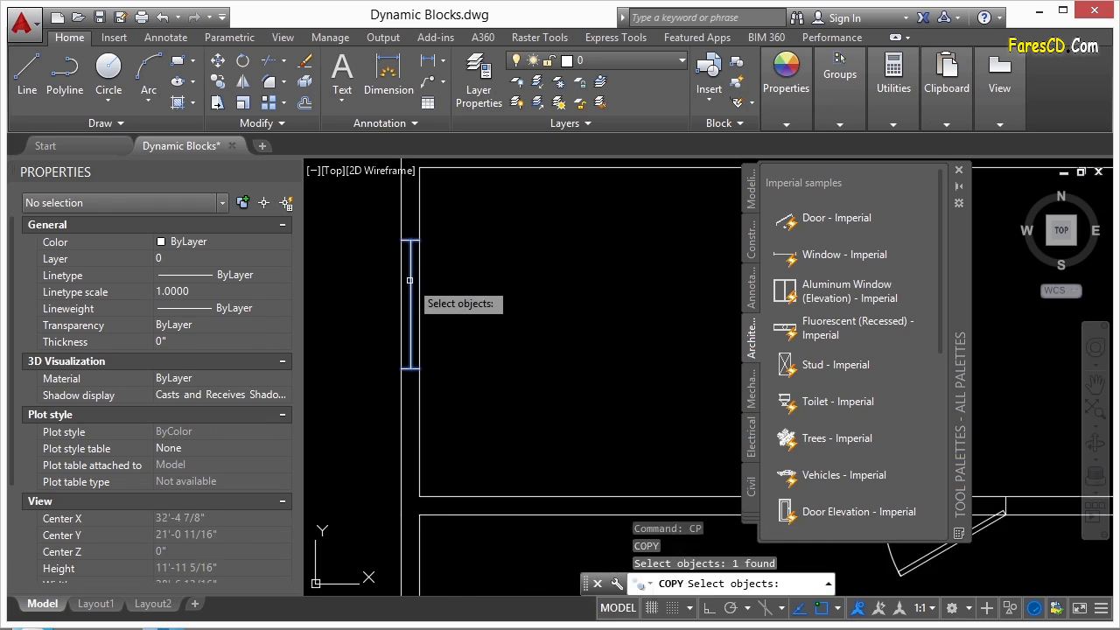
{"action": "key", "text": "Return"}
{"action": "left_click", "coordinate": [419, 369]}
{"action": "scroll", "coordinate": [413, 344], "scroll_direction": "down", "scroll_amount": 4}
{"action": "type", "text": "nea"}
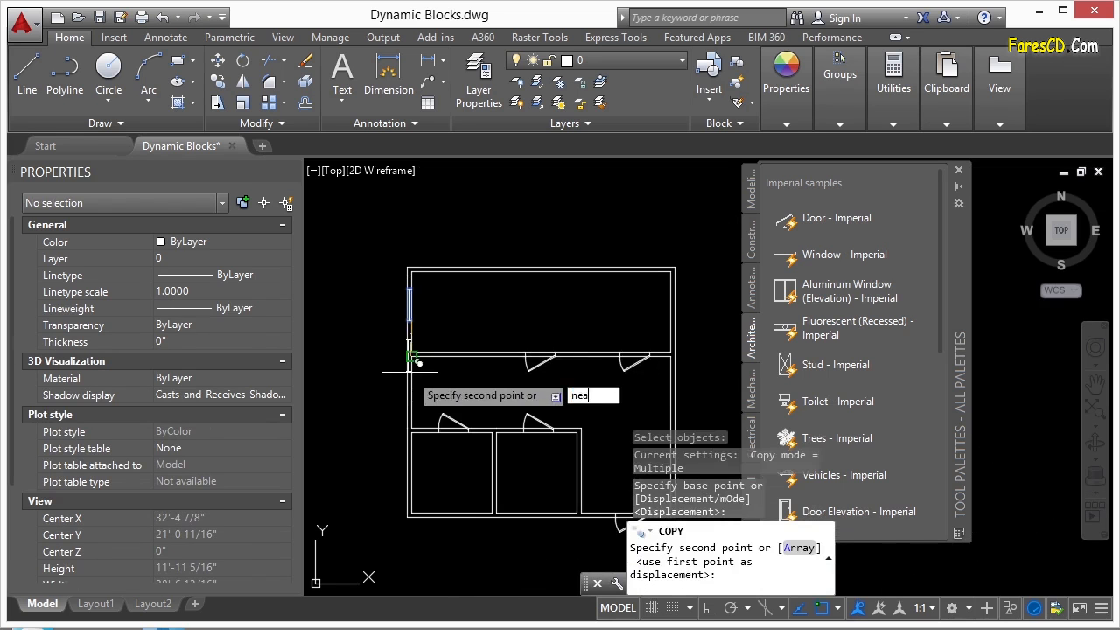
{"action": "key", "text": "Return"}
{"action": "scroll", "coordinate": [409, 415], "scroll_direction": "up", "scroll_amount": 4}
{"action": "left_click", "coordinate": [431, 364]}
Place window copies in the lower-left room's exterior wall and in the partition between the two lower rooms, using Nearest snap
{"action": "scroll", "coordinate": [460, 329], "scroll_direction": "down", "scroll_amount": 4}
{"action": "type", "text": "nea"}
{"action": "key", "text": "Return"}
{"action": "left_click", "coordinate": [450, 463]}
{"action": "middle_click_drag", "start_coordinate": [390, 461], "coordinate": [307, 399]}
{"action": "type", "text": "nea"}
{"action": "key", "text": "Return"}
{"action": "scroll", "coordinate": [564, 394], "scroll_direction": "up", "scroll_amount": 2}
{"action": "left_click", "coordinate": [458, 413]}
Place another window copy in the second lower room's right wall with Nearest snap and finish copying
{"action": "scroll", "coordinate": [401, 389], "scroll_direction": "down", "scroll_amount": 4}
{"action": "type", "text": "nea"}
{"action": "key", "text": "Return"}
{"action": "scroll", "coordinate": [541, 391], "scroll_direction": "up", "scroll_amount": 4}
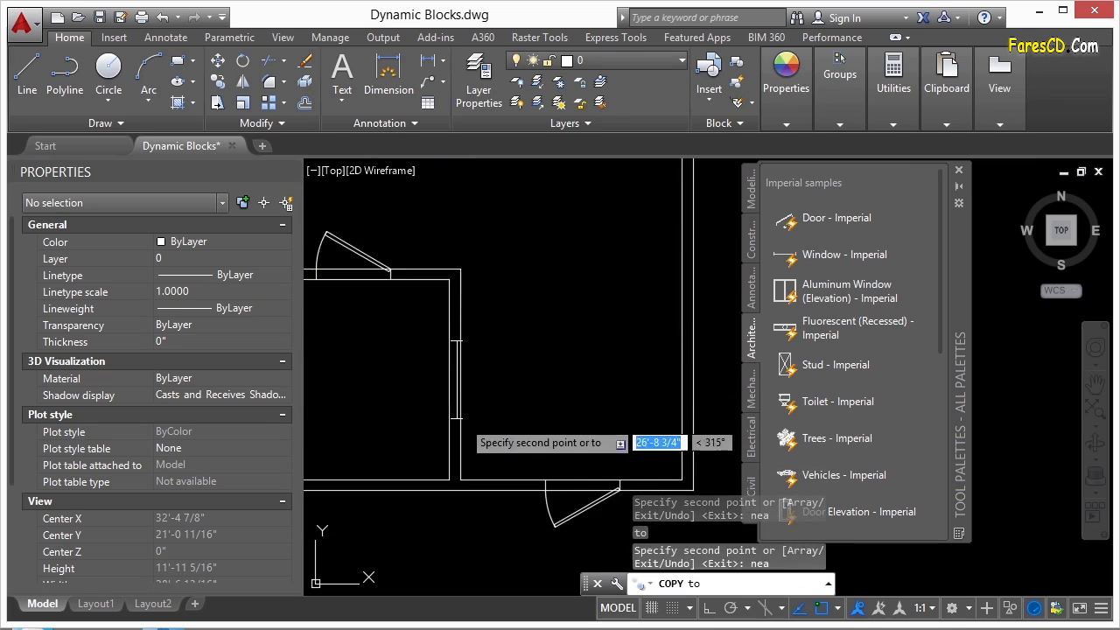
{"action": "left_click", "coordinate": [459, 416]}
{"action": "scroll", "coordinate": [527, 404], "scroll_direction": "down", "scroll_amount": 5}
{"action": "key", "text": "Return"}
{"action": "scroll", "coordinate": [393, 403], "scroll_direction": "up", "scroll_amount": 5}
{"action": "left_click", "coordinate": [396, 354]}
{"action": "left_click", "coordinate": [360, 389]}
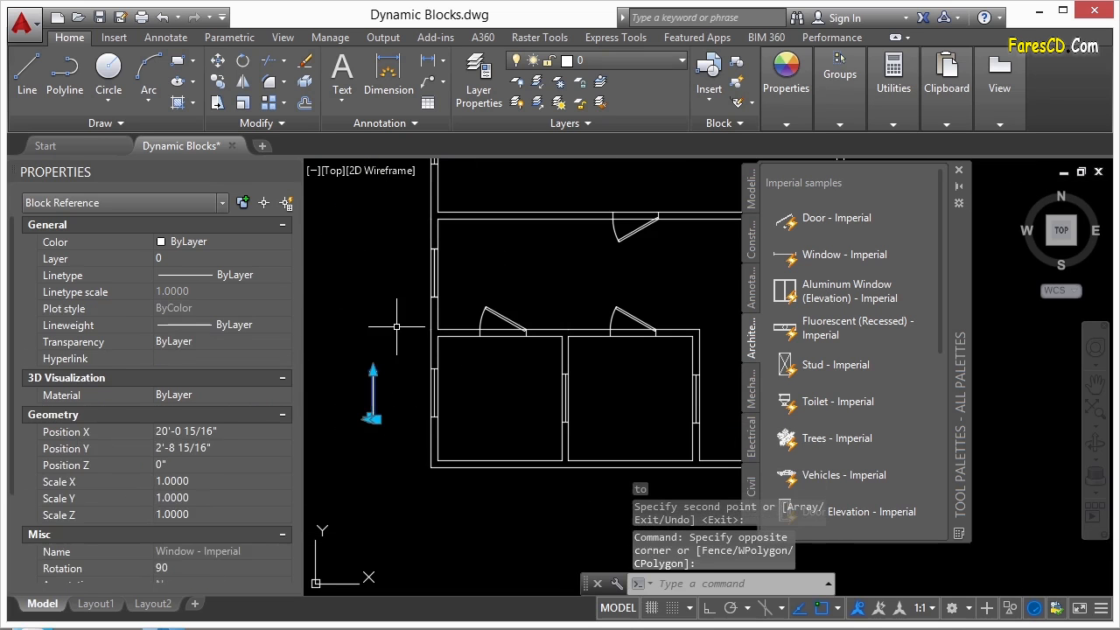
{"action": "key", "text": "Escape"}
{"action": "key", "text": "Escape"}
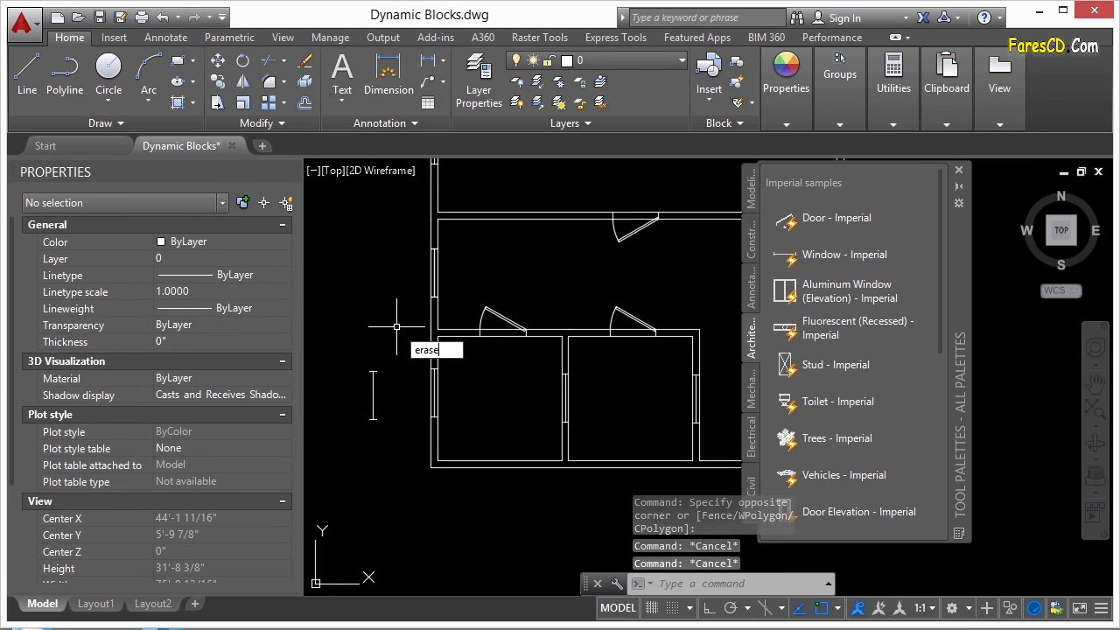
Erase the stray window copy outside the building's left exterior wall
{"action": "key", "text": "Return"}
{"action": "left_click", "coordinate": [385, 354]}
{"action": "left_click", "coordinate": [350, 404]}
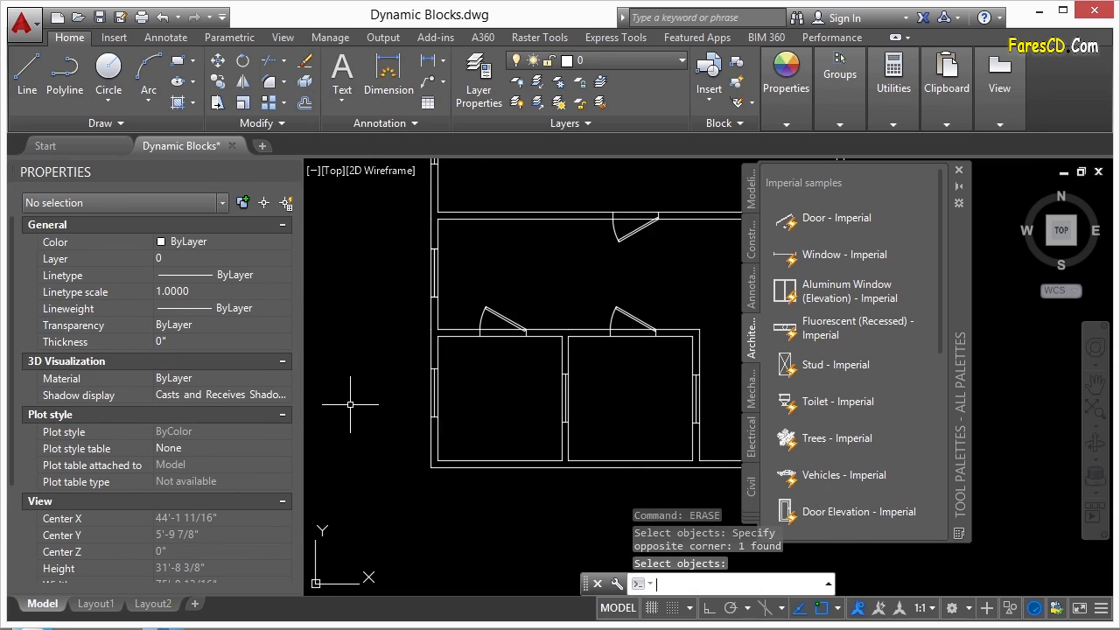
{"action": "key", "text": "Return"}
{"action": "scroll", "coordinate": [429, 403], "scroll_direction": "down", "scroll_amount": 3}
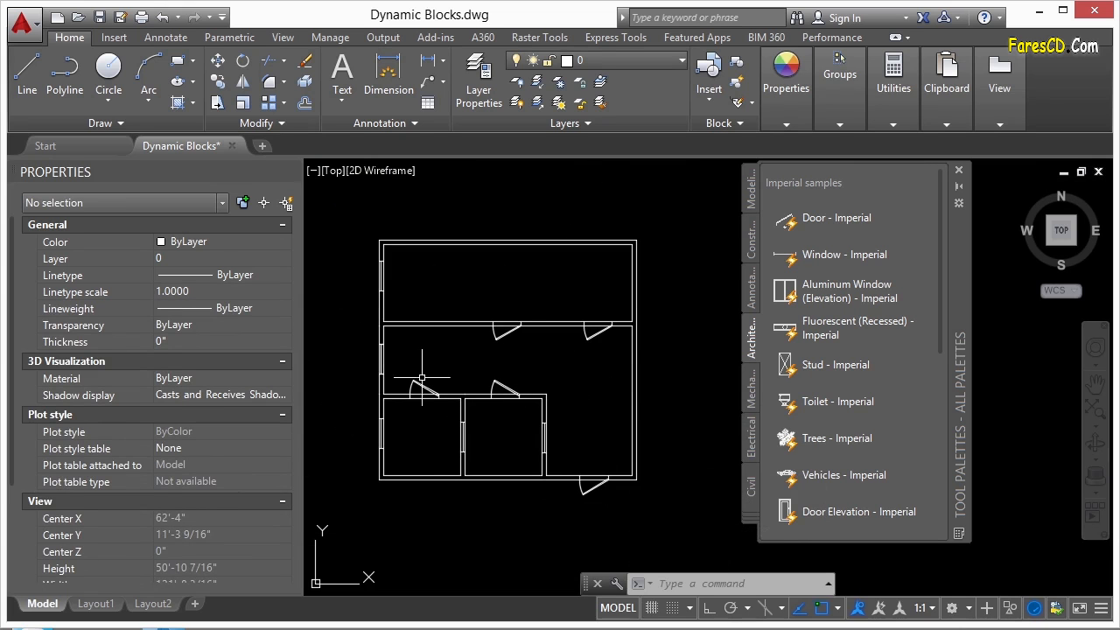
Inspect the grips of the window in the top room's left exterior wall at close range
{"action": "scroll", "coordinate": [403, 358], "scroll_direction": "up", "scroll_amount": 5}
{"action": "left_click", "coordinate": [388, 261]}
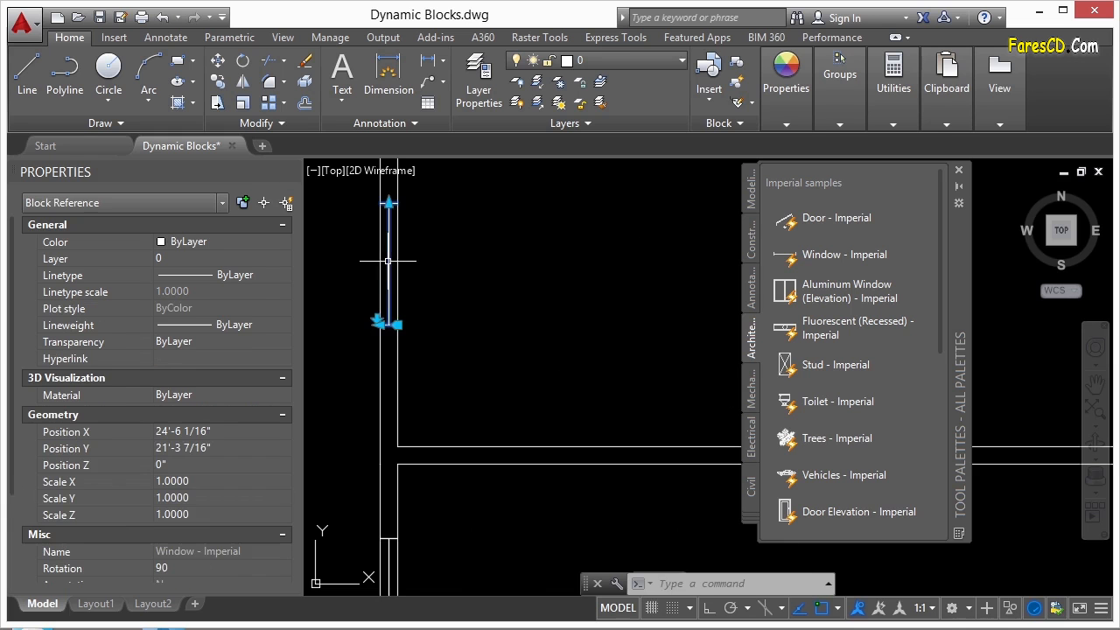
{"action": "scroll", "coordinate": [389, 310], "scroll_direction": "up", "scroll_amount": 4}
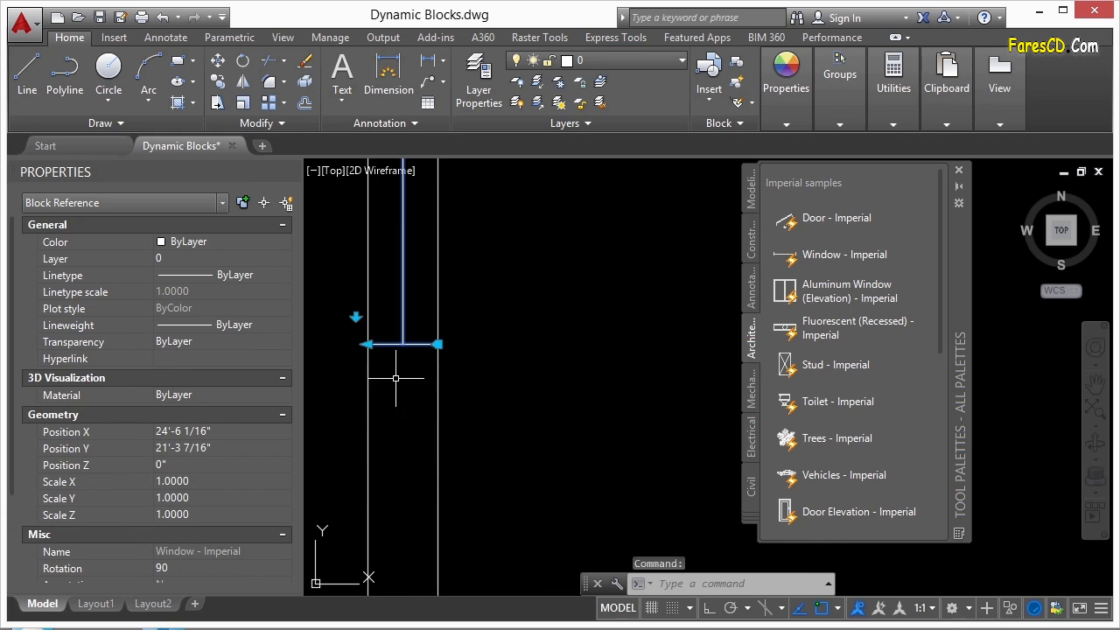
{"action": "scroll", "coordinate": [395, 378], "scroll_direction": "down", "scroll_amount": 5}
{"action": "key", "text": "Escape"}
{"action": "scroll", "coordinate": [384, 298], "scroll_direction": "down", "scroll_amount": 3}
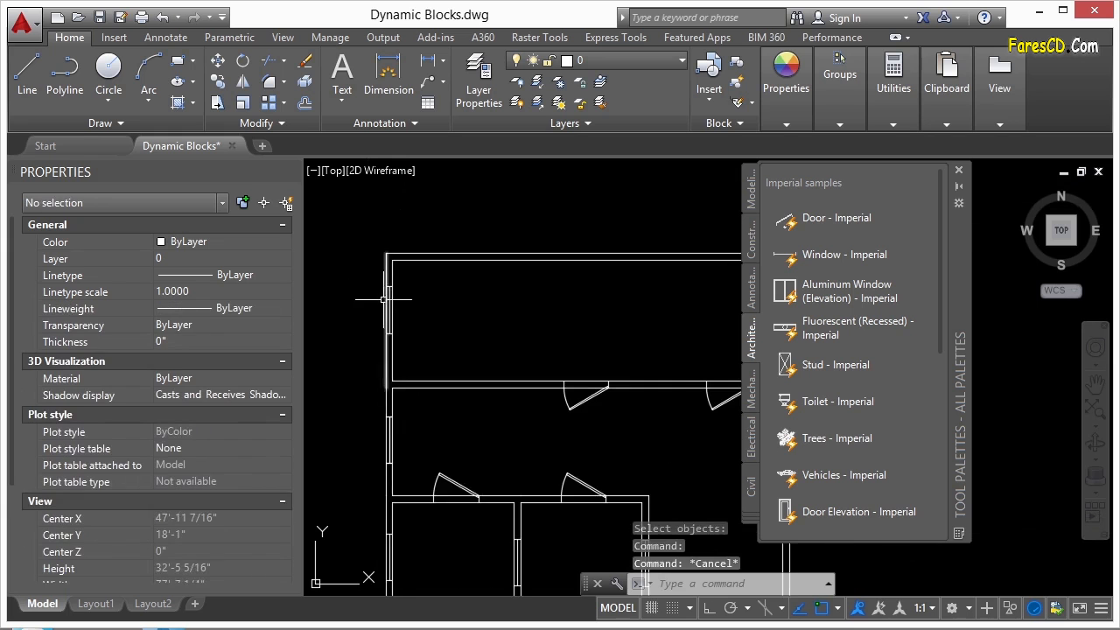
Insert two Trees - Imperial blocks side by side above the building
{"action": "scroll", "coordinate": [388, 359], "scroll_direction": "down", "scroll_amount": 3}
{"action": "left_click", "coordinate": [827, 438]}
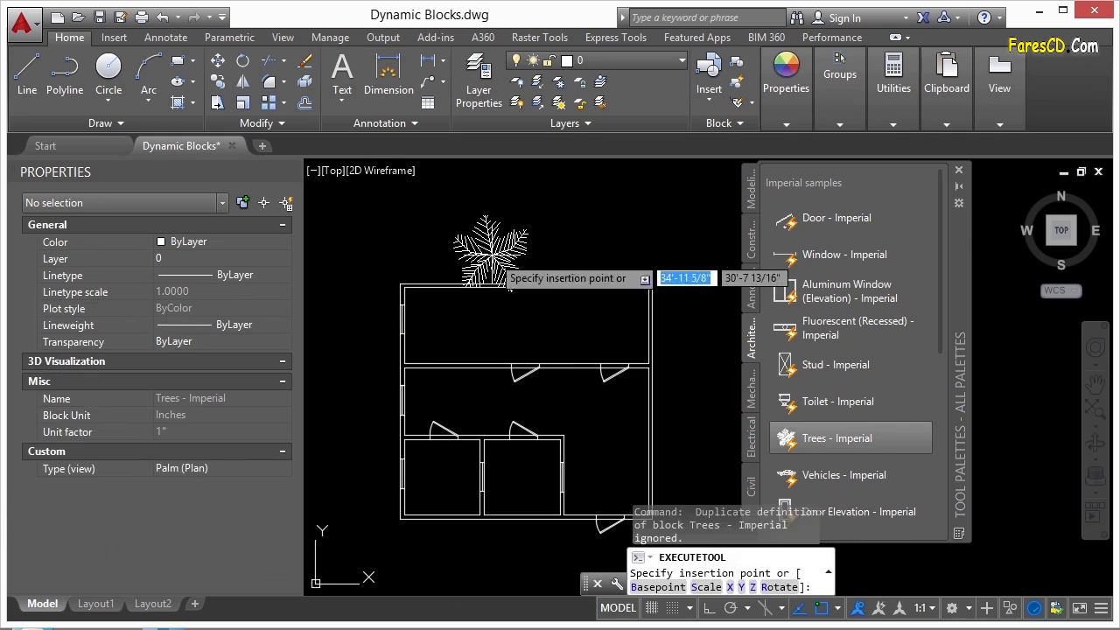
{"action": "left_click", "coordinate": [812, 444]}
{"action": "left_click", "coordinate": [590, 234]}
{"action": "scroll", "coordinate": [579, 231], "scroll_direction": "down", "scroll_amount": 2}
Insert three more Trees - Imperial blocks: one right of the building, one left of it and one below it
{"action": "left_click", "coordinate": [812, 443]}
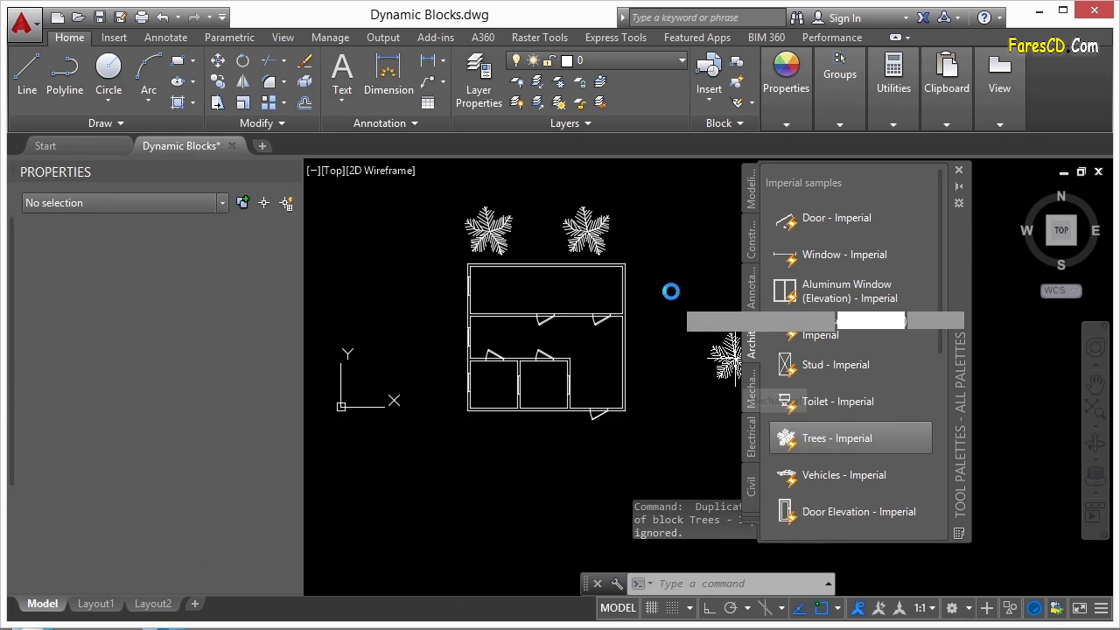
{"action": "left_click", "coordinate": [670, 291]}
{"action": "left_click", "coordinate": [812, 448]}
{"action": "left_click", "coordinate": [418, 293]}
{"action": "left_click", "coordinate": [812, 448]}
{"action": "left_click", "coordinate": [506, 452]}
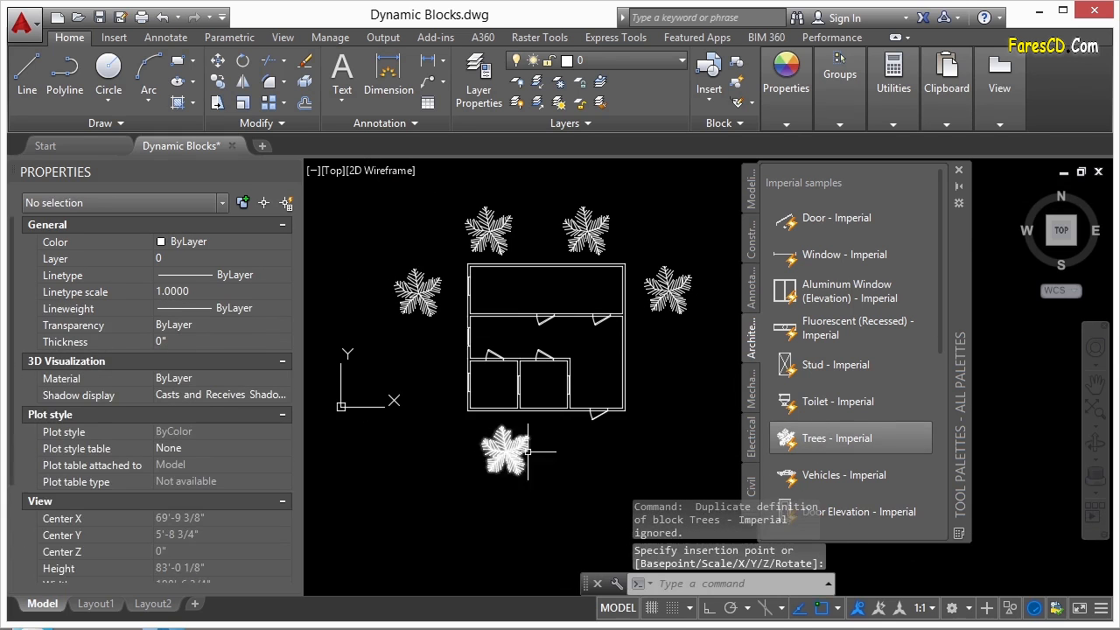
Change the tree below the building to Shrub (Plan)
{"action": "left_click", "coordinate": [525, 448]}
{"action": "scroll", "coordinate": [516, 442], "scroll_direction": "up", "scroll_amount": 5}
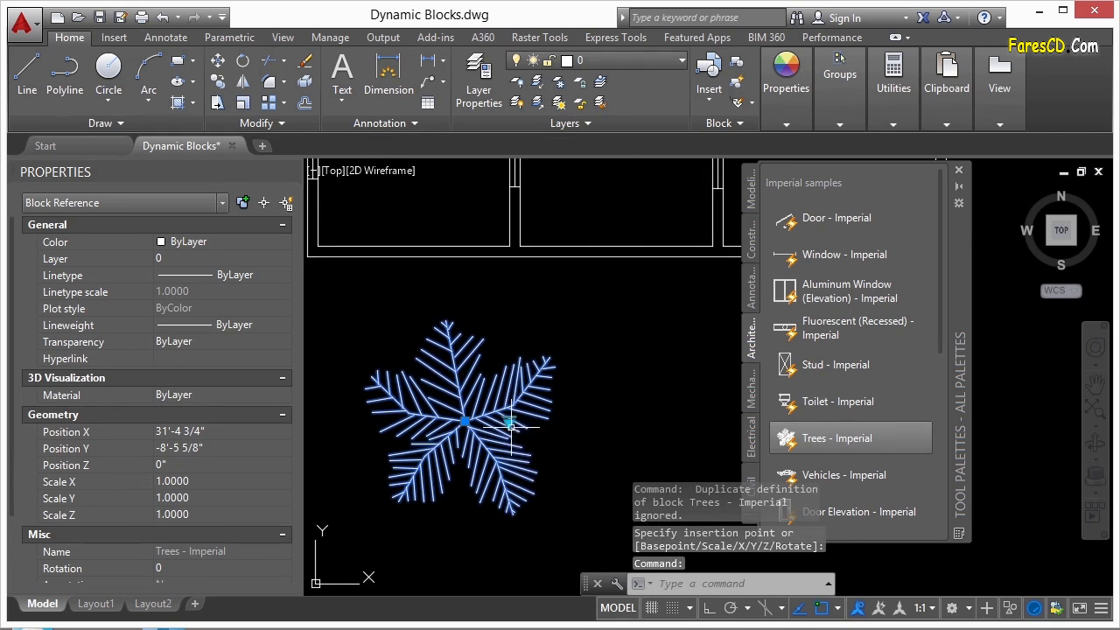
{"action": "left_click", "coordinate": [510, 425]}
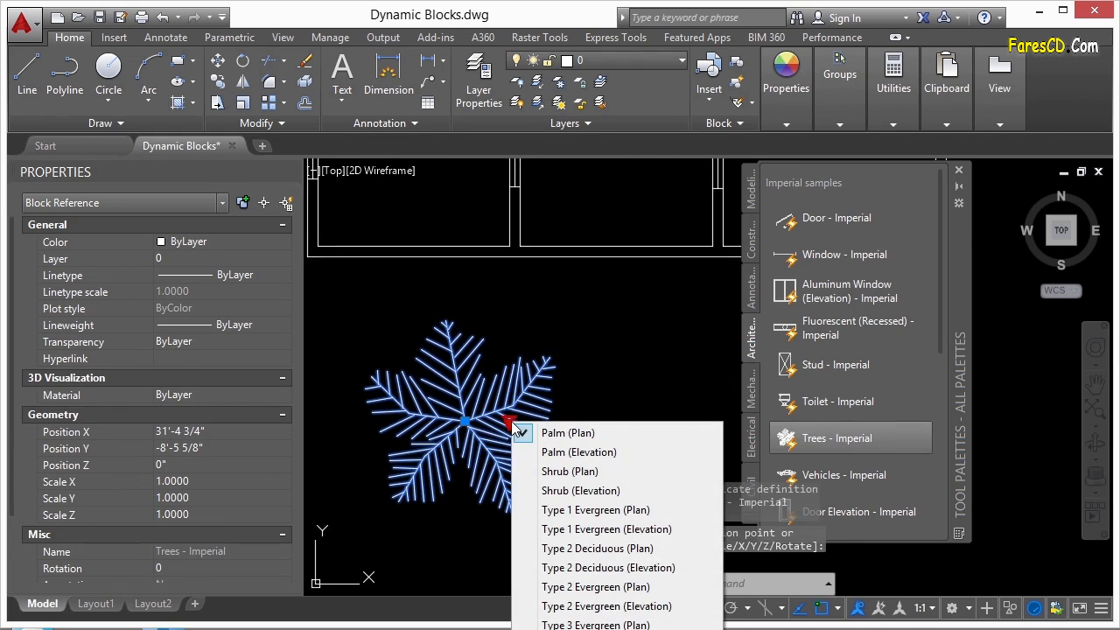
{"action": "left_click", "coordinate": [549, 471]}
{"action": "scroll", "coordinate": [516, 448], "scroll_direction": "down", "scroll_amount": 3}
{"action": "key", "text": "Escape"}
Copy the shrub below the building to 16 scattered positions in front of the lower rooms' exterior wall
{"action": "scroll", "coordinate": [507, 458], "scroll_direction": "up", "scroll_amount": 2}
{"action": "type", "text": "co"}
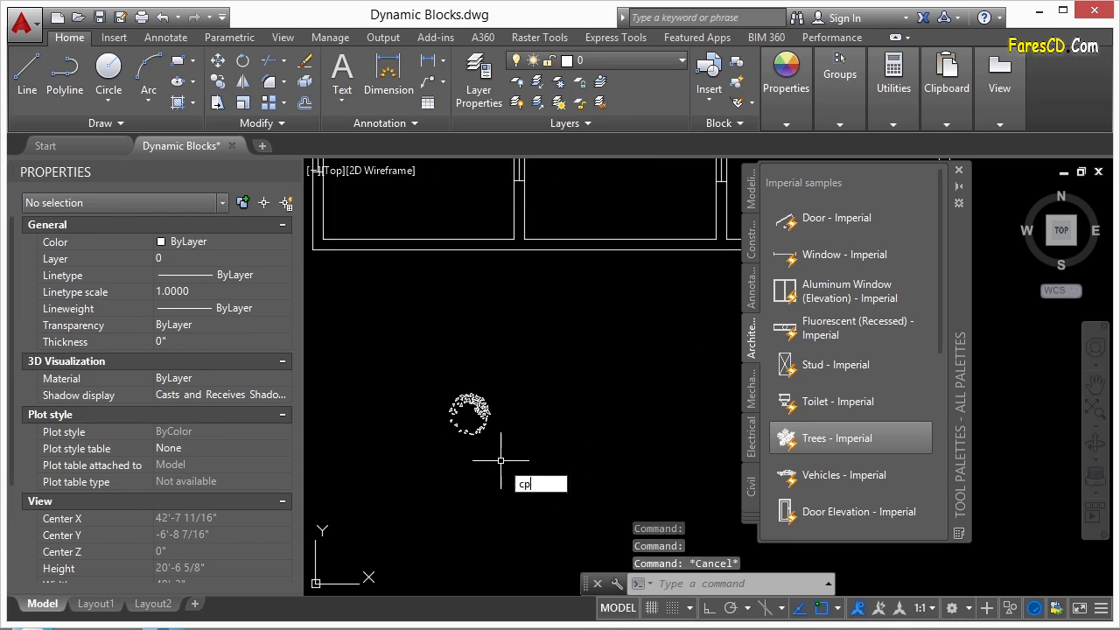
{"action": "key", "text": "Return"}
{"action": "left_click", "coordinate": [475, 417]}
{"action": "key", "text": "Return"}
{"action": "left_click", "coordinate": [473, 415]}
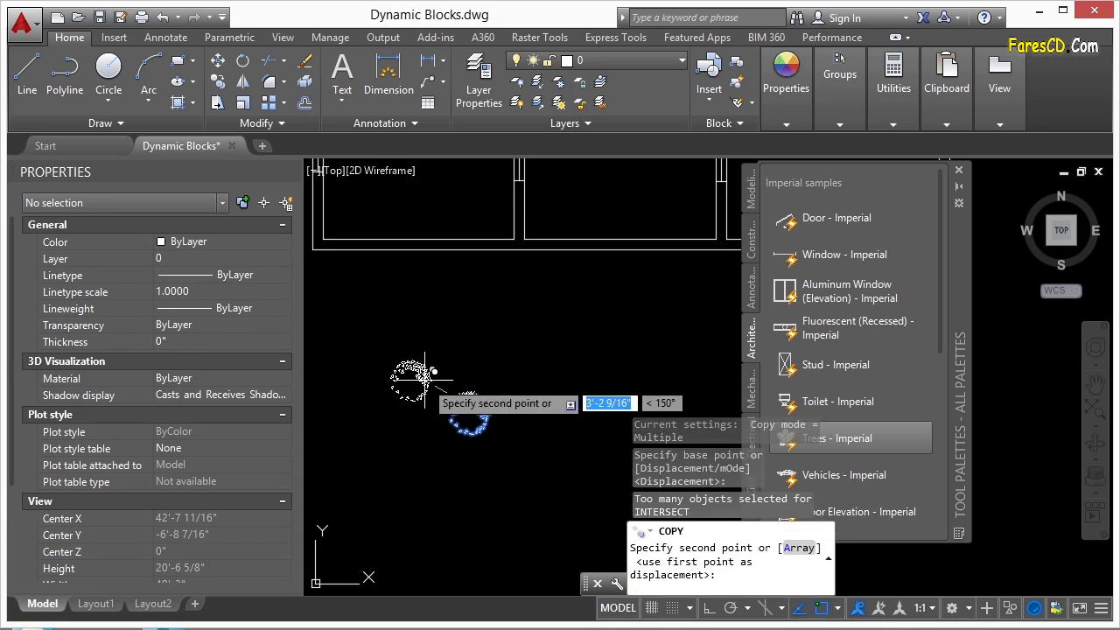
{"action": "left_click", "coordinate": [413, 382]}
{"action": "left_click", "coordinate": [464, 359]}
{"action": "left_click", "coordinate": [424, 323]}
{"action": "left_click", "coordinate": [368, 330]}
{"action": "left_click", "coordinate": [356, 289]}
{"action": "left_click", "coordinate": [425, 279]}
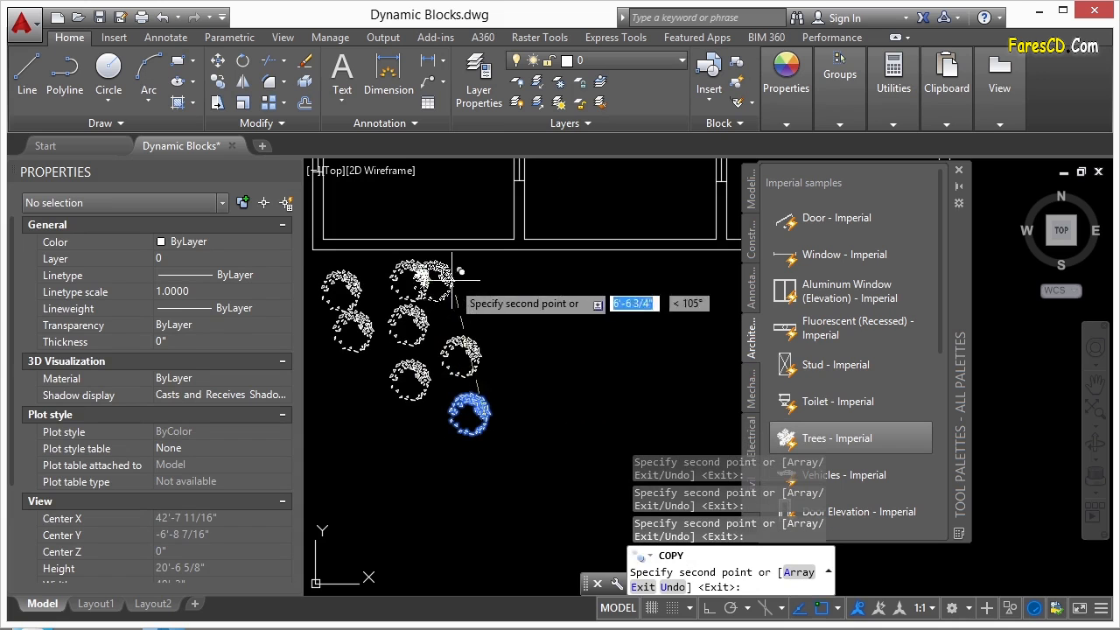
{"action": "left_click", "coordinate": [495, 286]}
{"action": "left_click", "coordinate": [564, 316]}
{"action": "left_click", "coordinate": [539, 370]}
{"action": "left_click", "coordinate": [635, 289]}
{"action": "left_click", "coordinate": [621, 352]}
{"action": "left_click", "coordinate": [598, 398]}
{"action": "left_click", "coordinate": [567, 434]}
{"action": "left_click", "coordinate": [661, 410]}
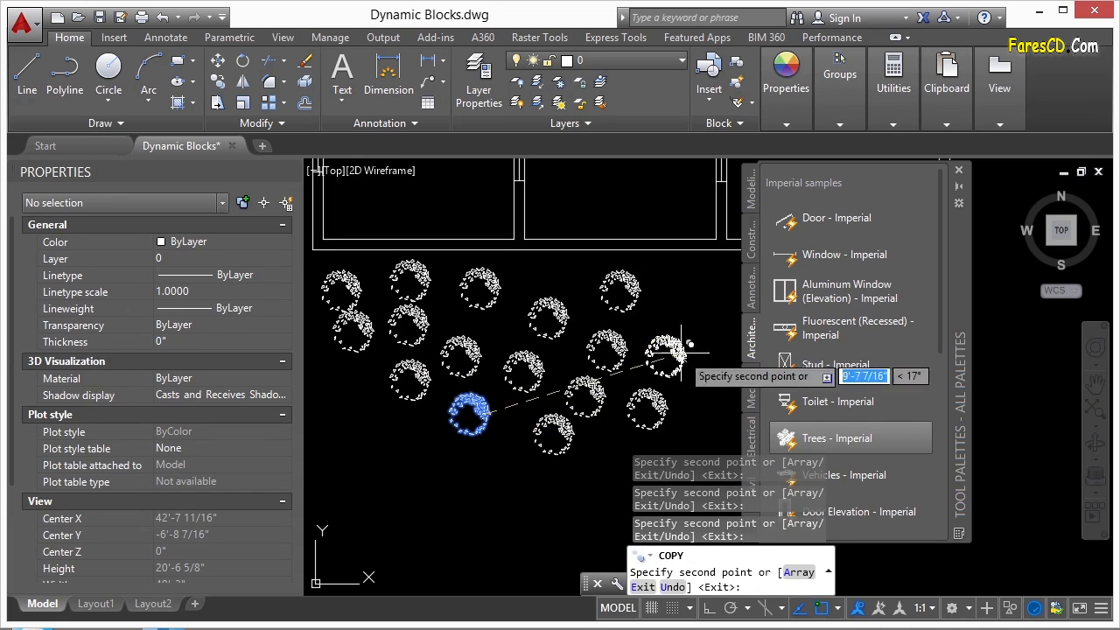
{"action": "left_click", "coordinate": [679, 358]}
{"action": "left_click", "coordinate": [699, 293]}
{"action": "key", "text": "Return"}
Change the tree left of the building to Type 2 Evergreen (Plan)
{"action": "scroll", "coordinate": [615, 396], "scroll_direction": "down", "scroll_amount": 4}
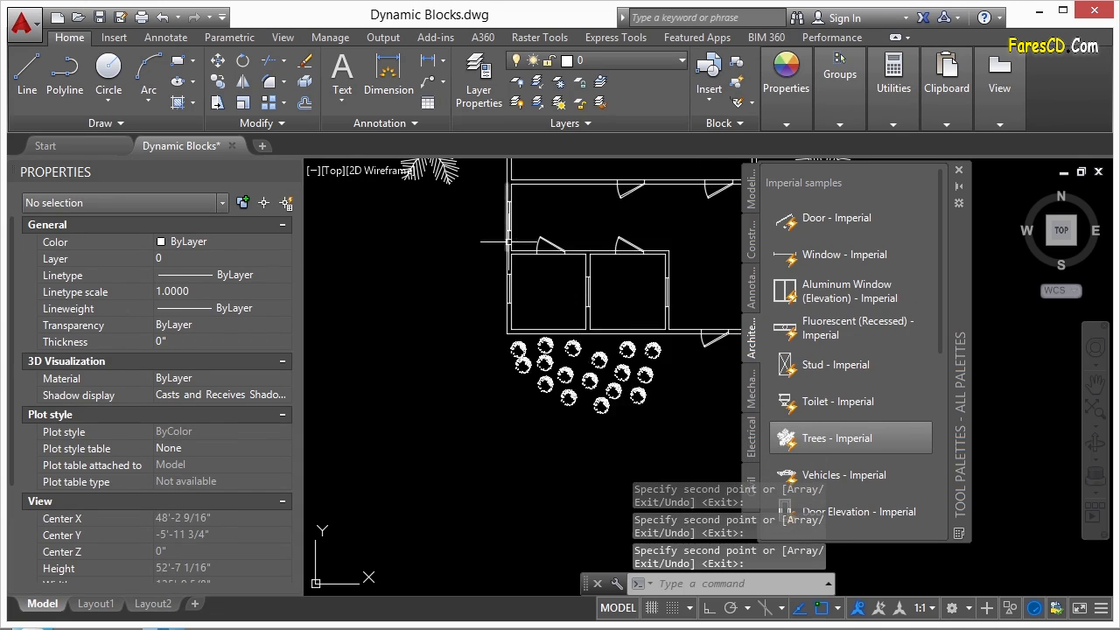
{"action": "middle_click_drag", "start_coordinate": [508, 242], "coordinate": [470, 416]}
{"action": "left_click", "coordinate": [393, 324]}
{"action": "left_click", "coordinate": [410, 324]}
{"action": "left_click", "coordinate": [468, 413]}
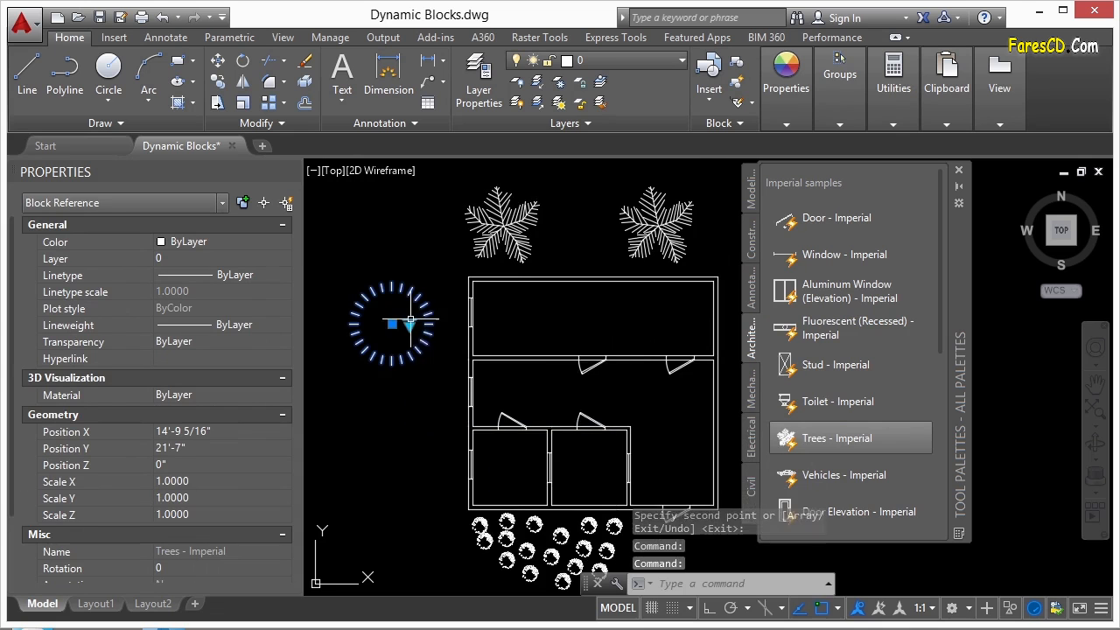
{"action": "left_click", "coordinate": [409, 325]}
{"action": "left_click", "coordinate": [455, 455]}
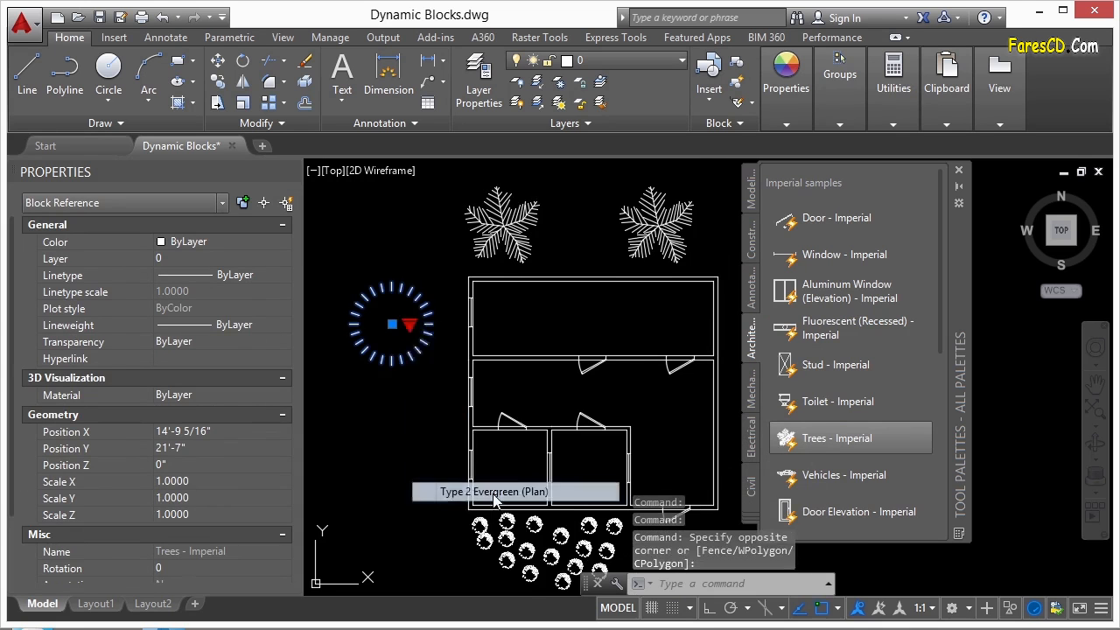
Change the left tree above the building to Type 1 Evergreen (Plan) and the right one to Type 3 Evergreen (Plan)
{"action": "left_click", "coordinate": [523, 228]}
{"action": "left_click", "coordinate": [522, 228]}
{"action": "left_click", "coordinate": [560, 318]}
{"action": "left_click", "coordinate": [673, 227]}
{"action": "left_click", "coordinate": [675, 228]}
{"action": "left_click", "coordinate": [753, 433]}
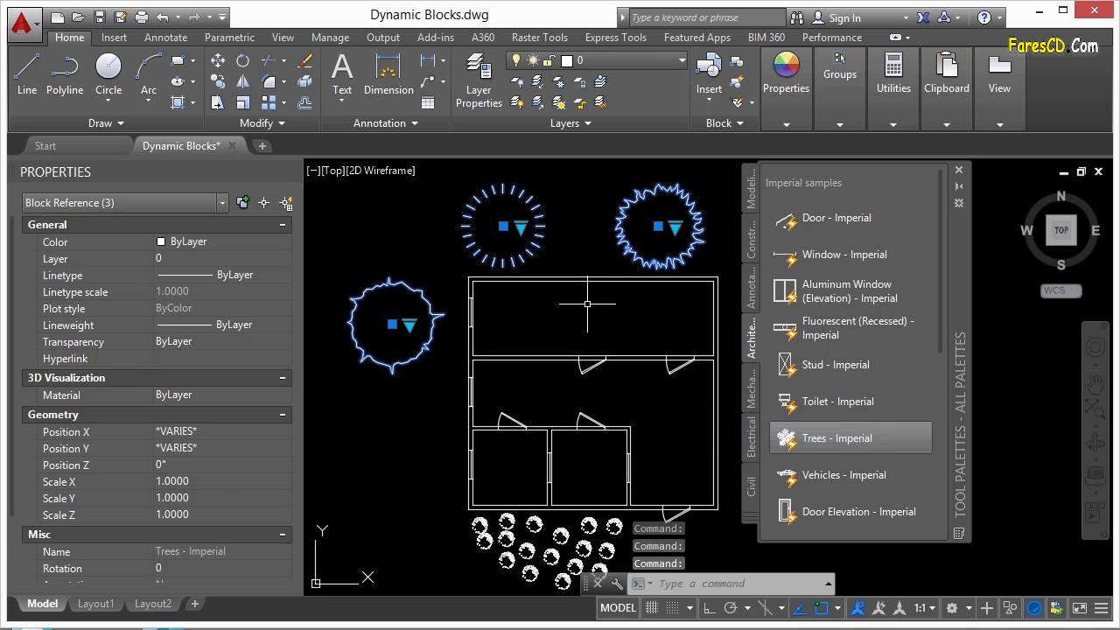
{"action": "key", "text": "Escape"}
Insert a vehicle block to the right of the building, below the palm-like tree, and change its view to Sports Car (Top)
{"action": "scroll", "coordinate": [444, 278], "scroll_direction": "down", "scroll_amount": 4}
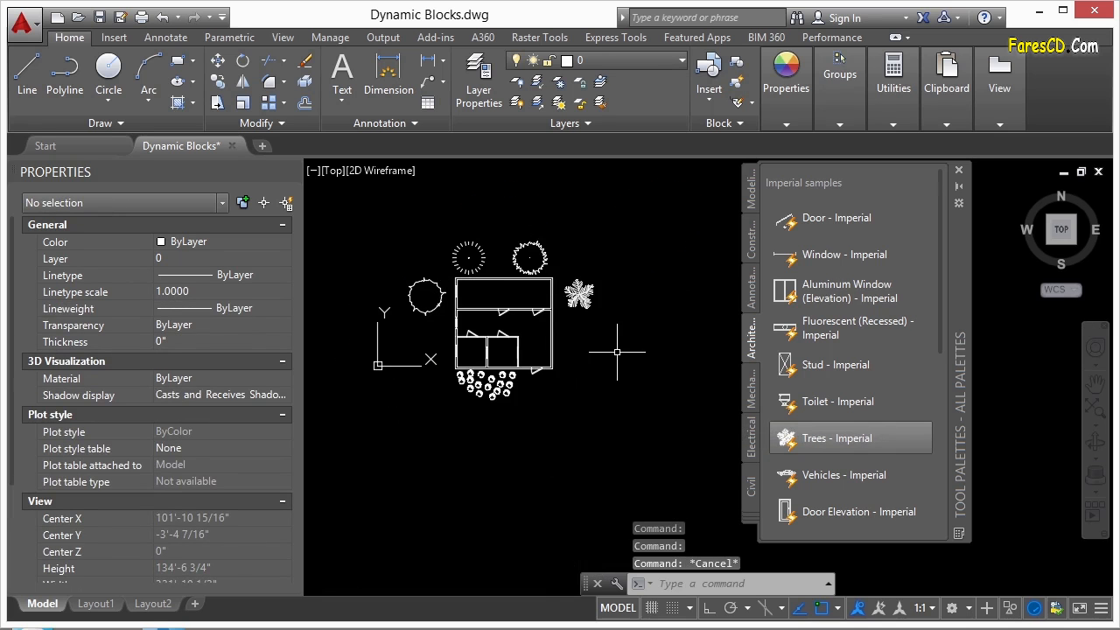
{"action": "scroll", "coordinate": [602, 345], "scroll_direction": "up", "scroll_amount": 3}
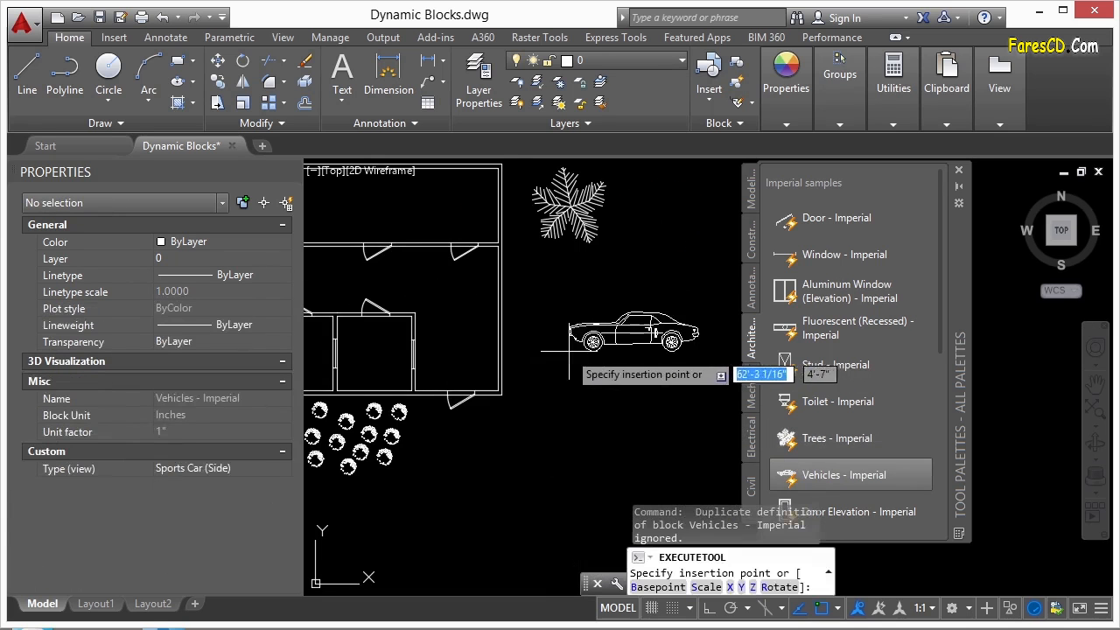
{"action": "left_click", "coordinate": [551, 359]}
{"action": "left_click", "coordinate": [559, 354]}
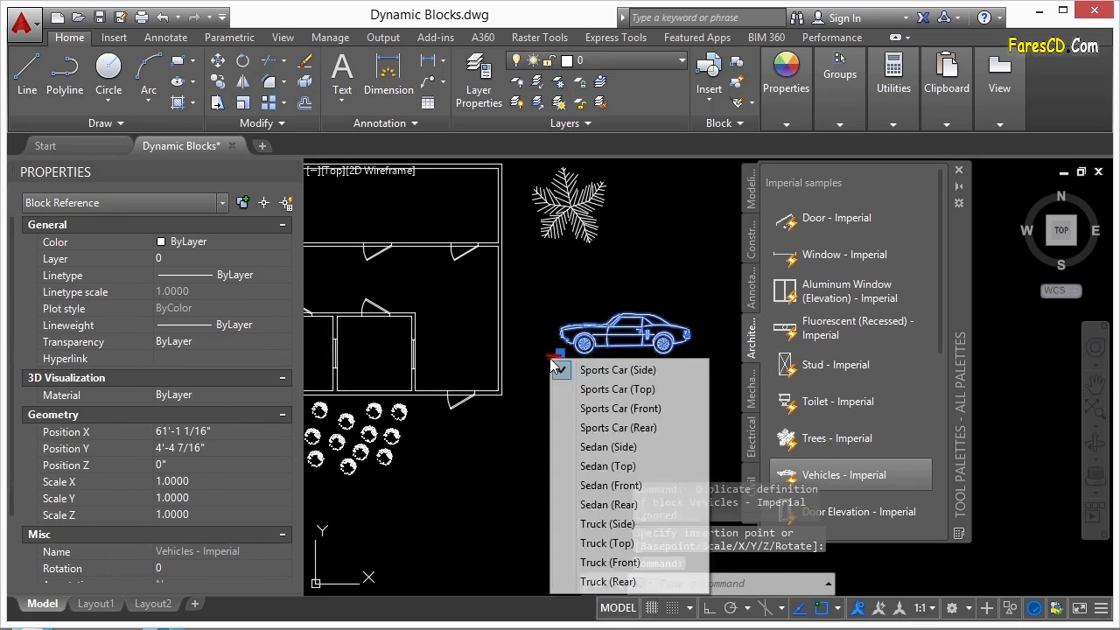
{"action": "left_click", "coordinate": [604, 388]}
{"action": "scroll", "coordinate": [591, 363], "scroll_direction": "down", "scroll_amount": 2}
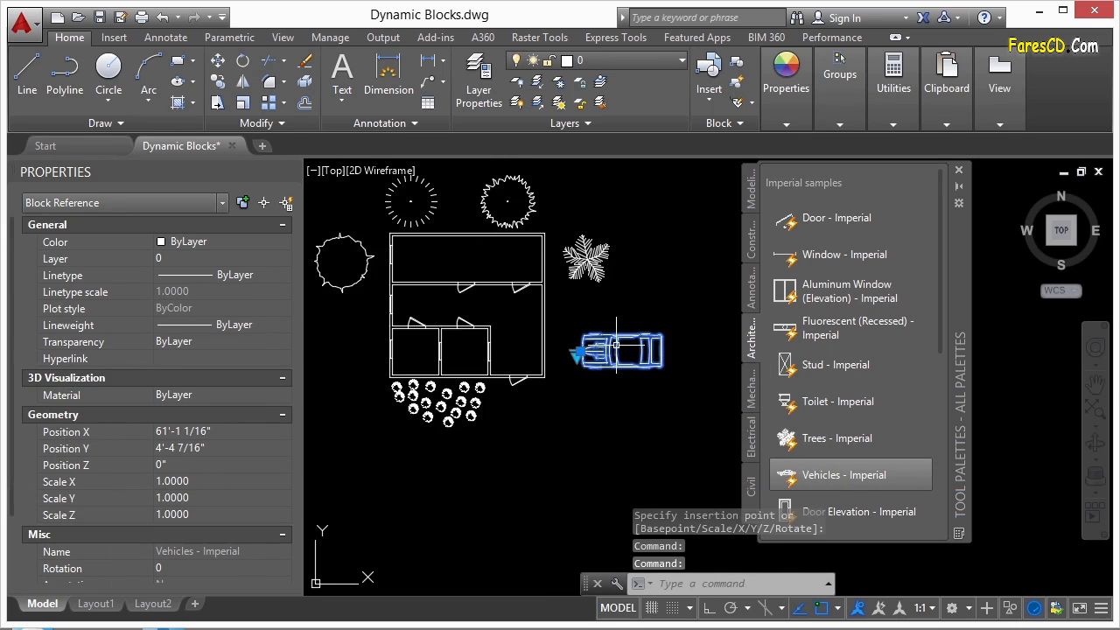
{"action": "key", "text": "Escape"}
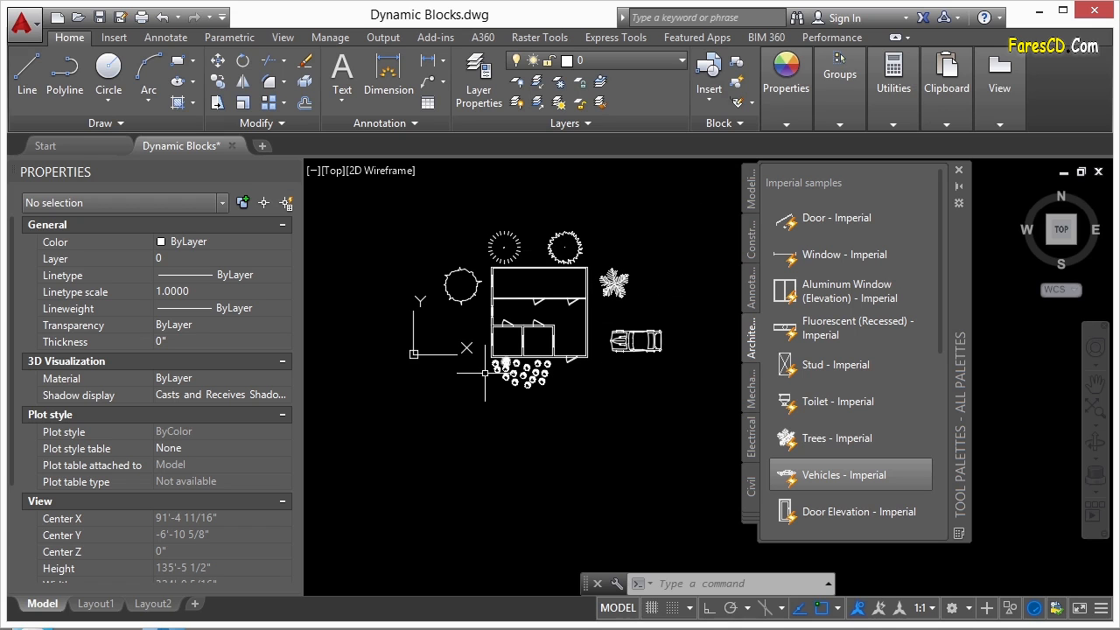
Change all the shrubs below the building together to Type 1 Evergreen (Plan)
{"action": "scroll", "coordinate": [508, 385], "scroll_direction": "up", "scroll_amount": 4}
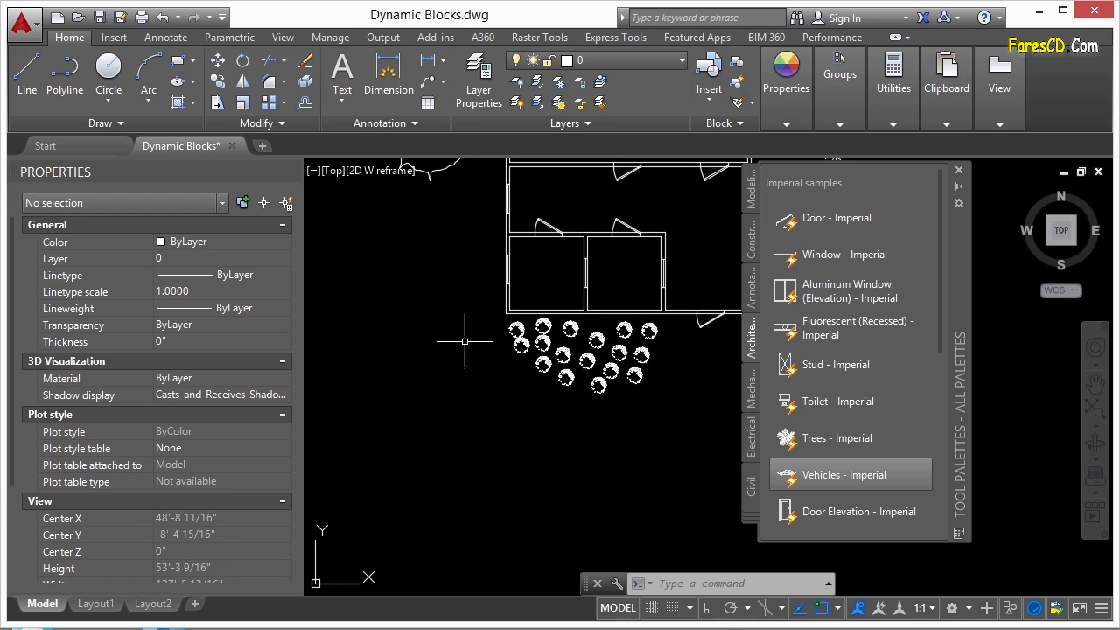
{"action": "left_click", "coordinate": [676, 324]}
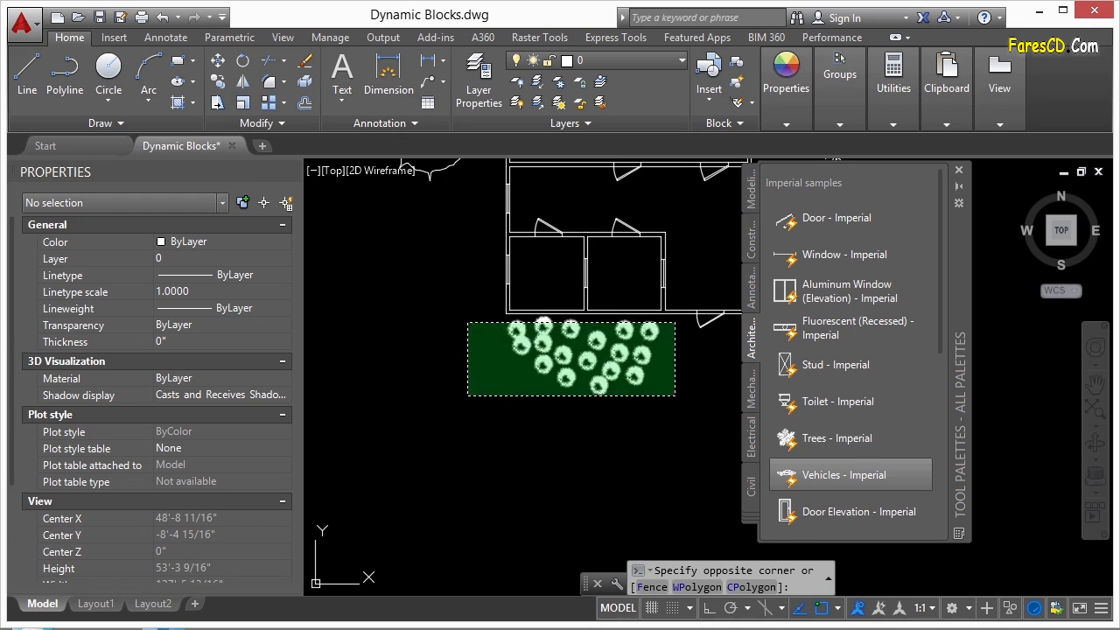
{"action": "left_click", "coordinate": [465, 425]}
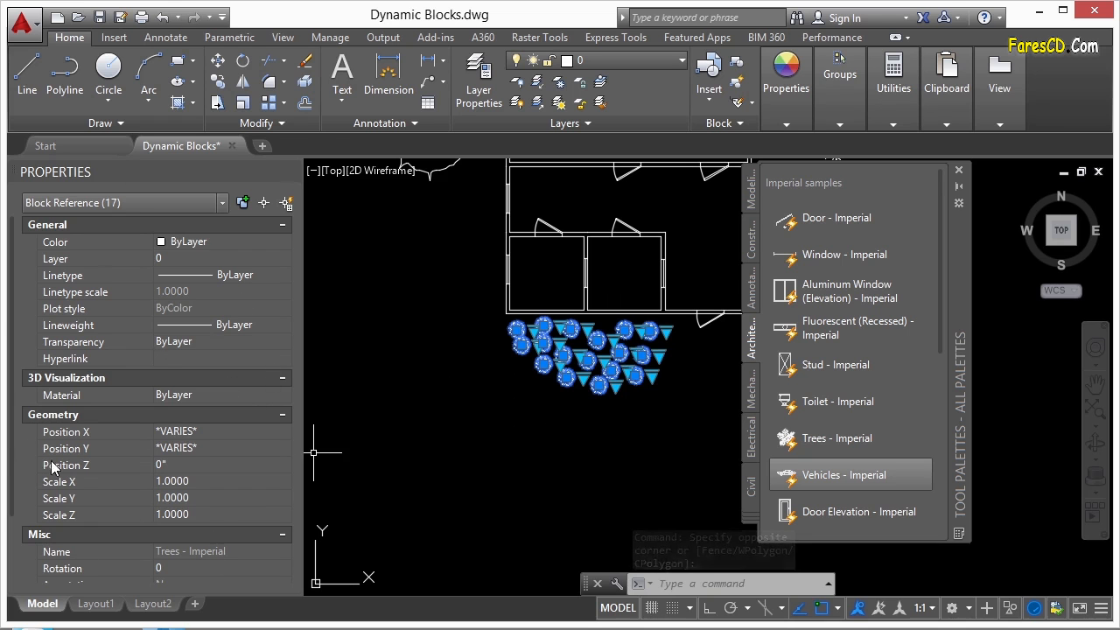
{"action": "left_click_drag", "start_coordinate": [11, 420], "coordinate": [7, 543]}
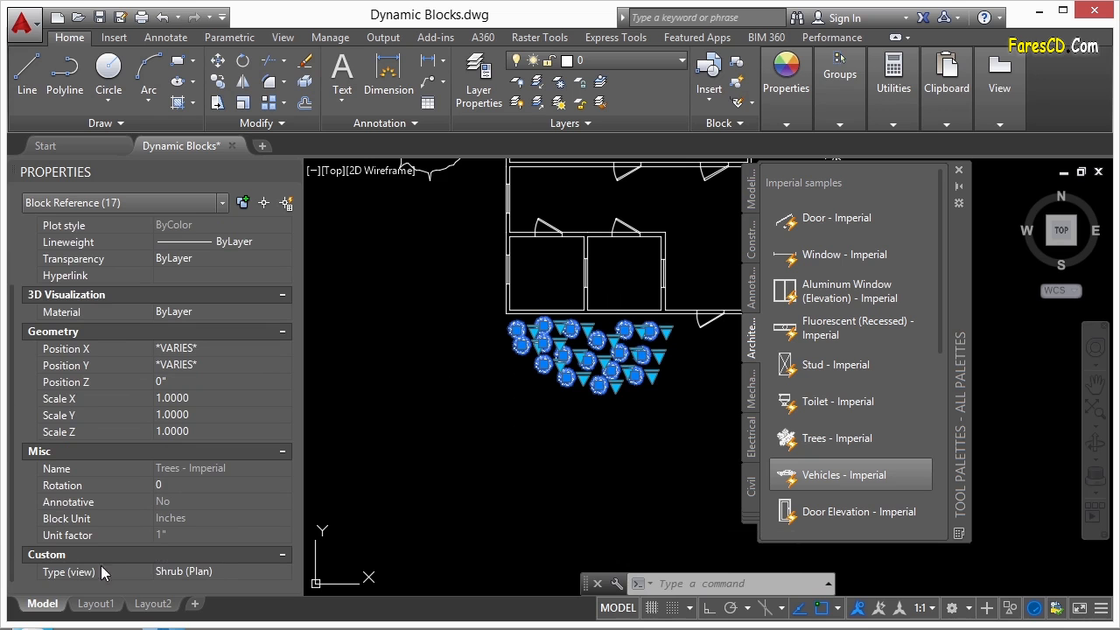
{"action": "left_click", "coordinate": [211, 571]}
{"action": "left_click", "coordinate": [285, 573]}
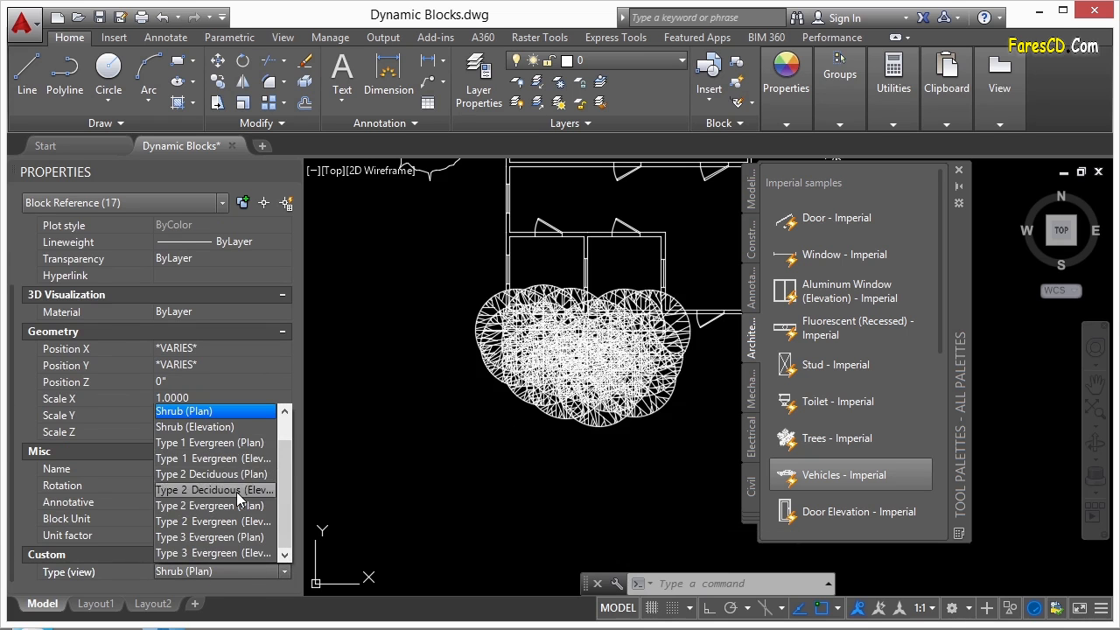
{"action": "left_click", "coordinate": [236, 443]}
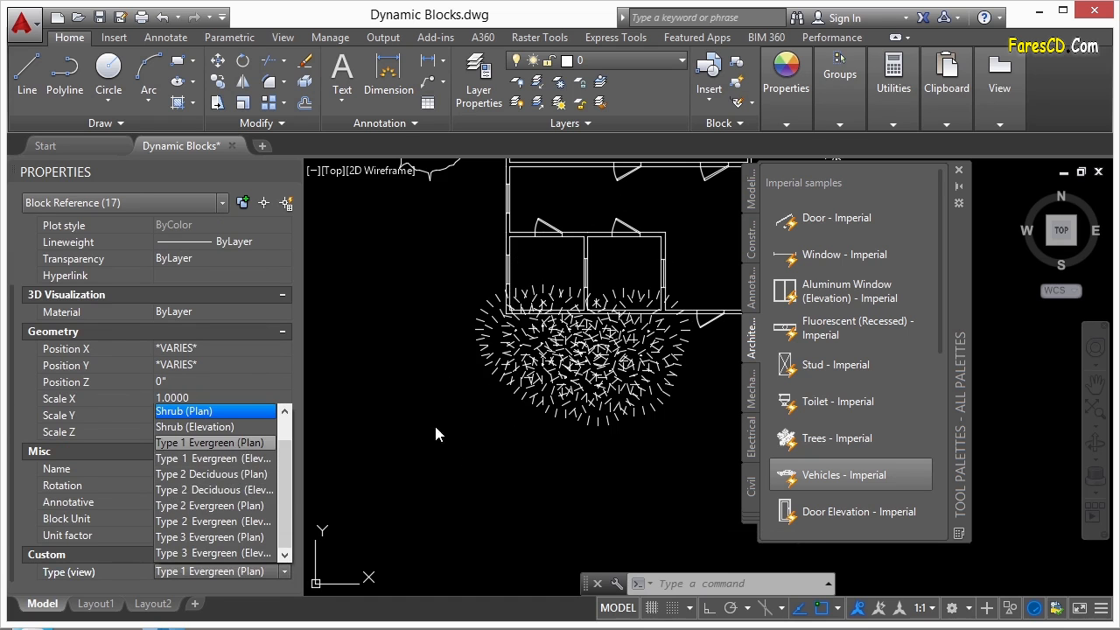
{"action": "left_click", "coordinate": [407, 415]}
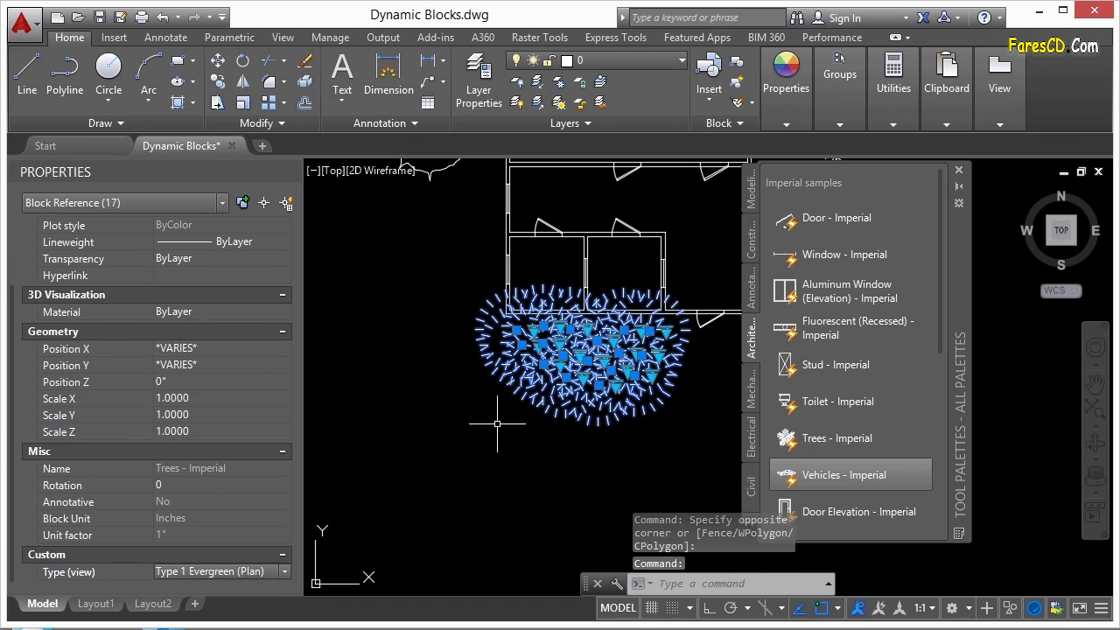
{"action": "key", "text": "Escape"}
Change only the leftmost tree of the cluster below the building to a round, densely branched tree type
{"action": "scroll", "coordinate": [483, 426], "scroll_direction": "down", "scroll_amount": 2}
{"action": "left_click", "coordinate": [525, 364]}
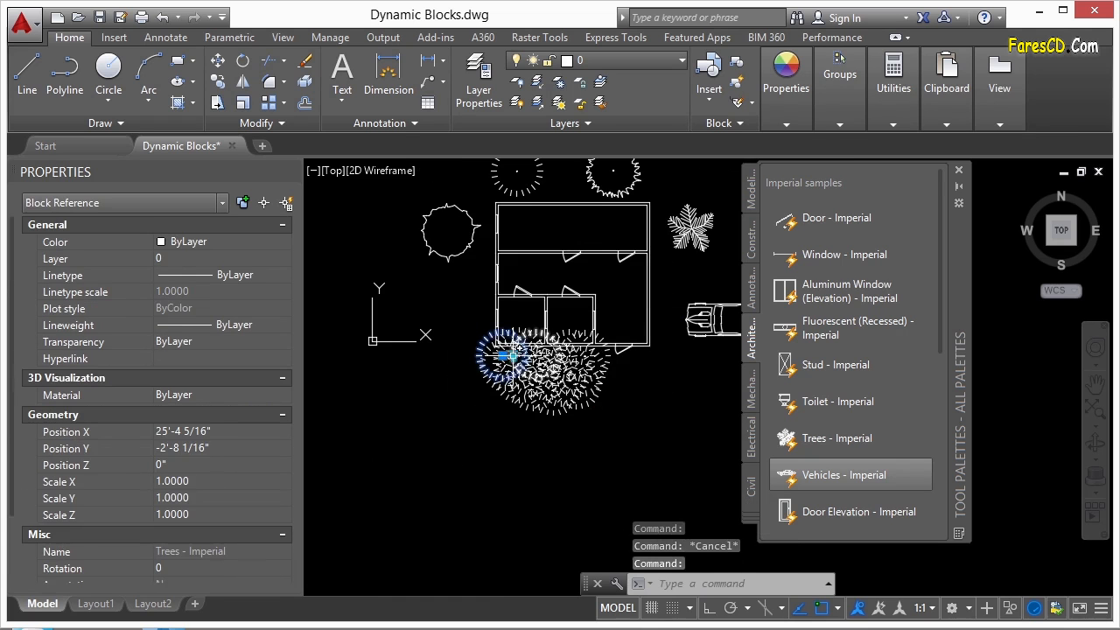
{"action": "left_click", "coordinate": [514, 354]}
{"action": "left_click", "coordinate": [569, 486]}
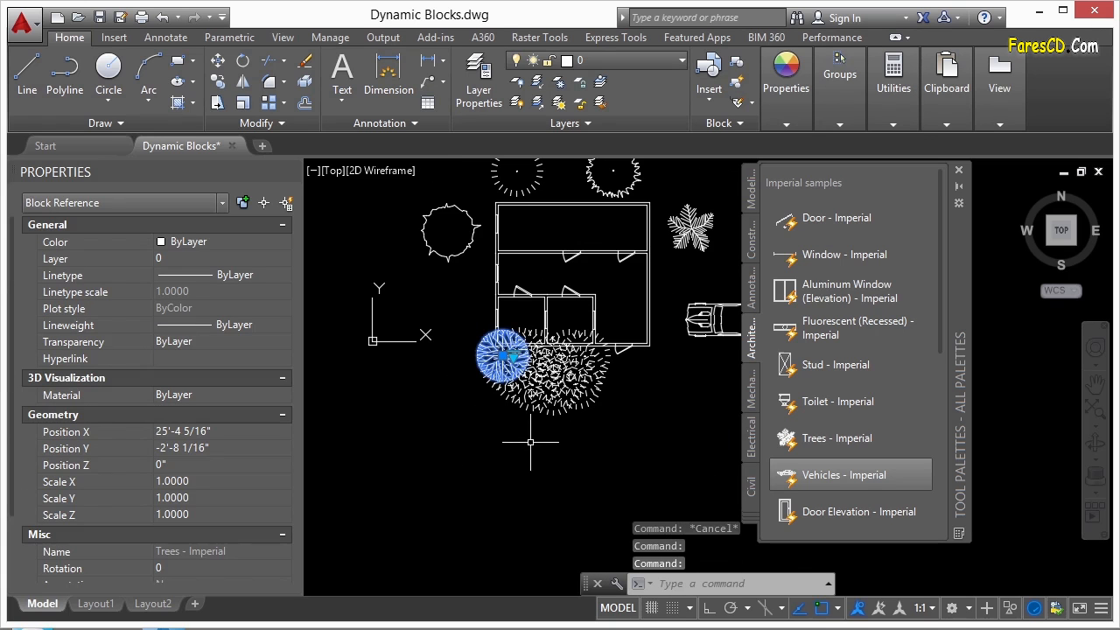